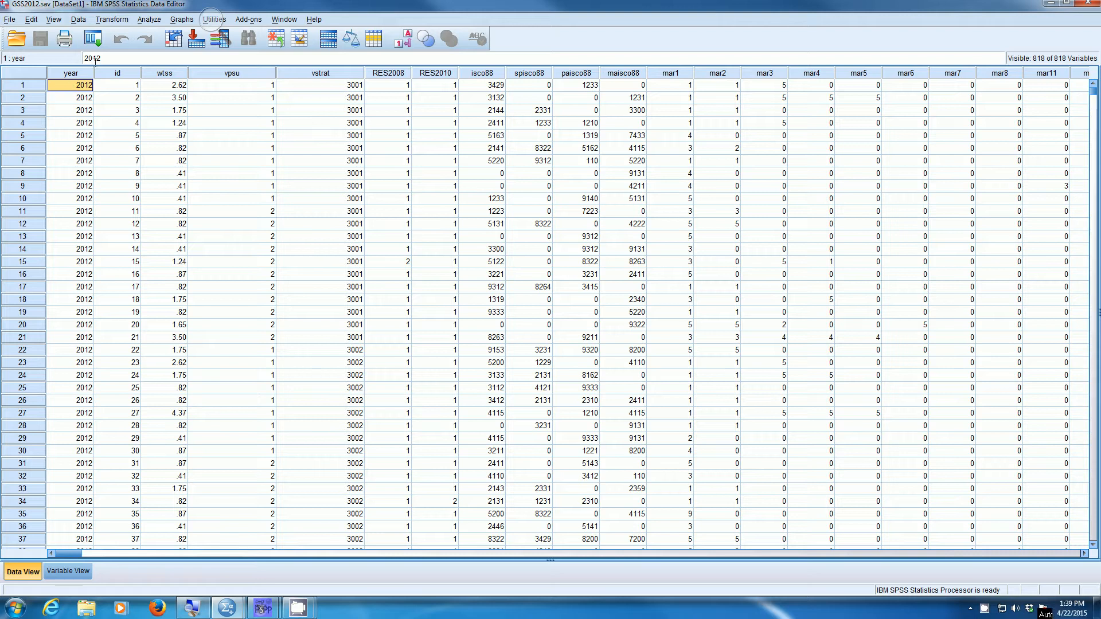
Step: Start a Frequencies analysis under magnification and turn off the display of frequency tables, dismissing the resulting notice
key(super+plus)
click(223, 27)
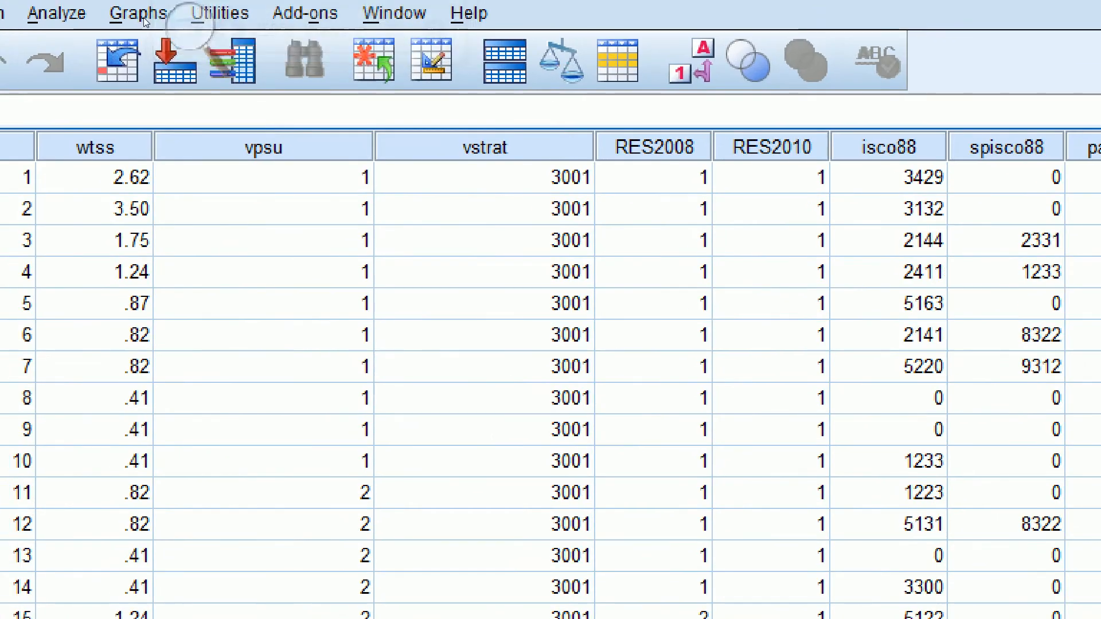
click(149, 19)
mouse_move(187, 47)
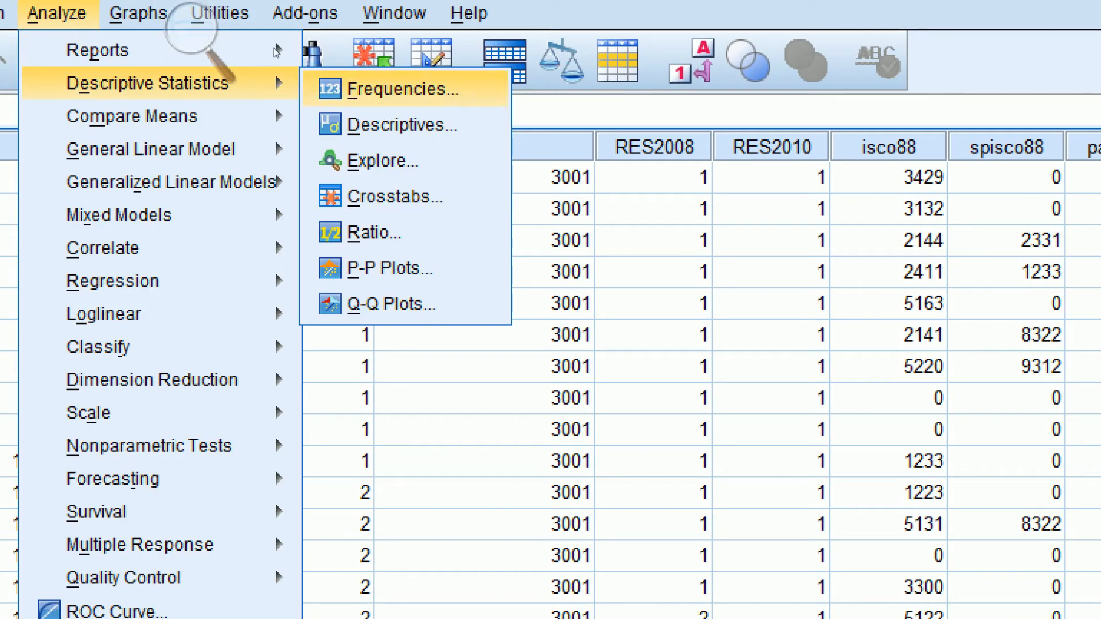
click(402, 89)
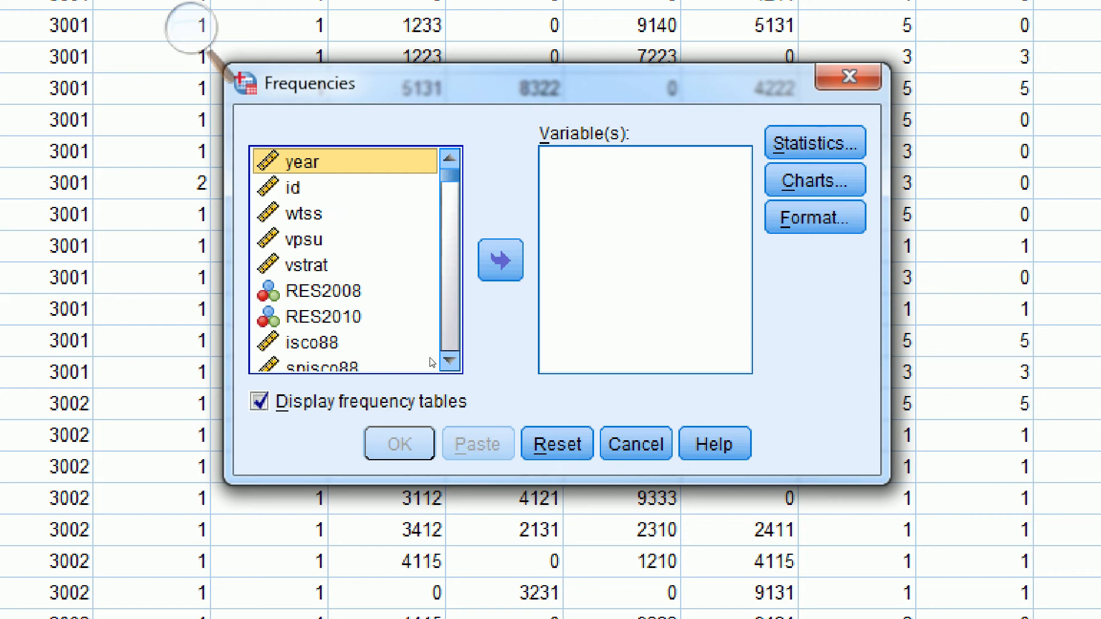
key(alt+d)
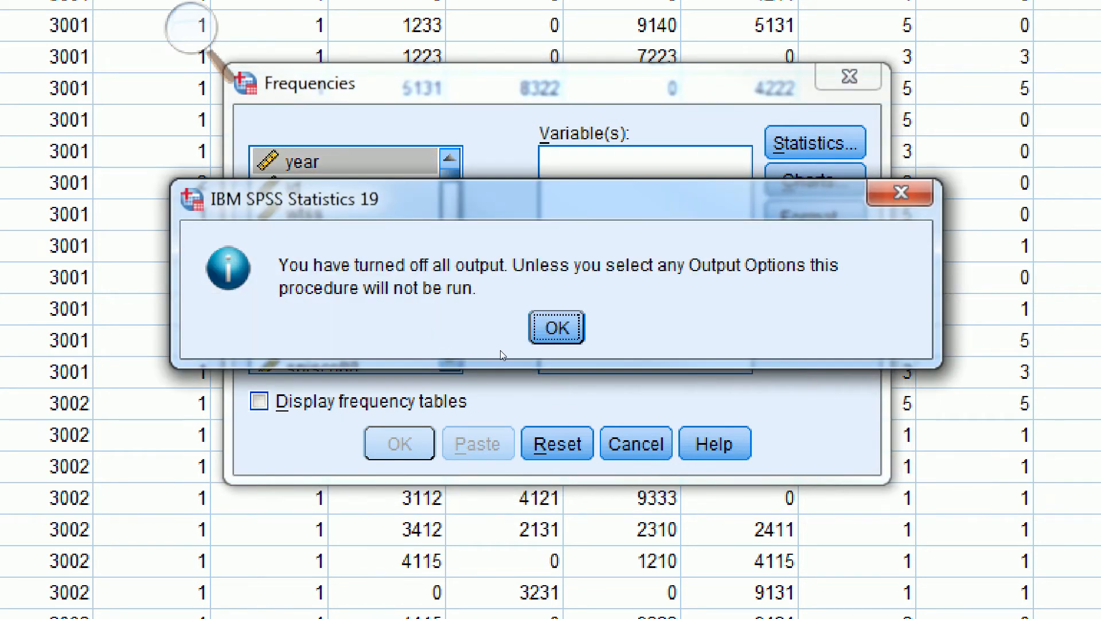
click(556, 322)
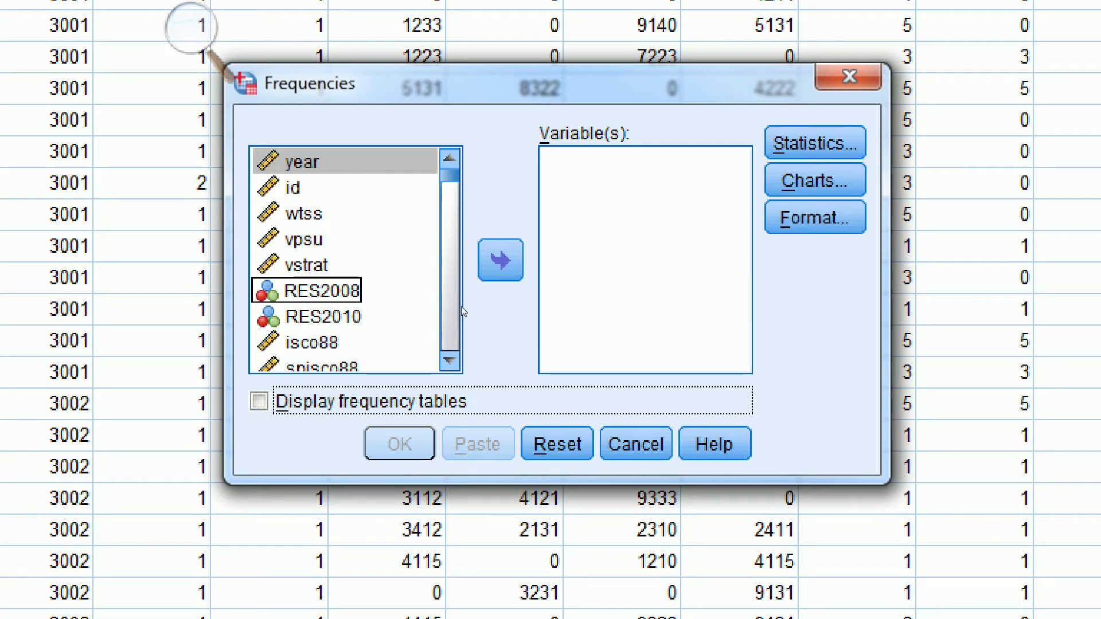
Step: Add the variables race, class and educ to the Frequencies analysis
click(332, 291)
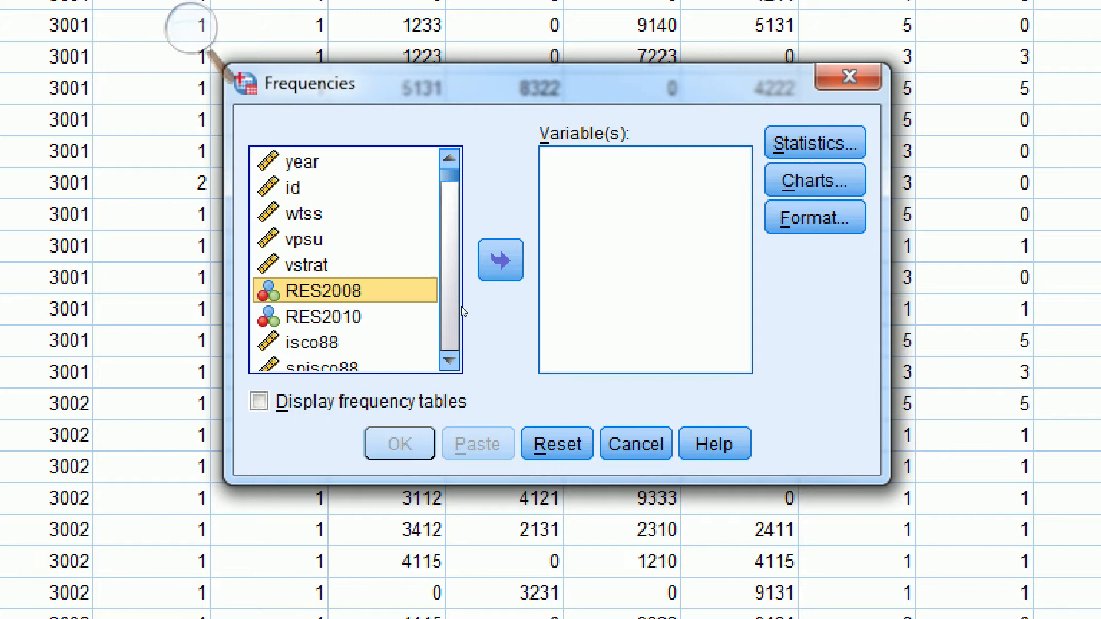
text(race)
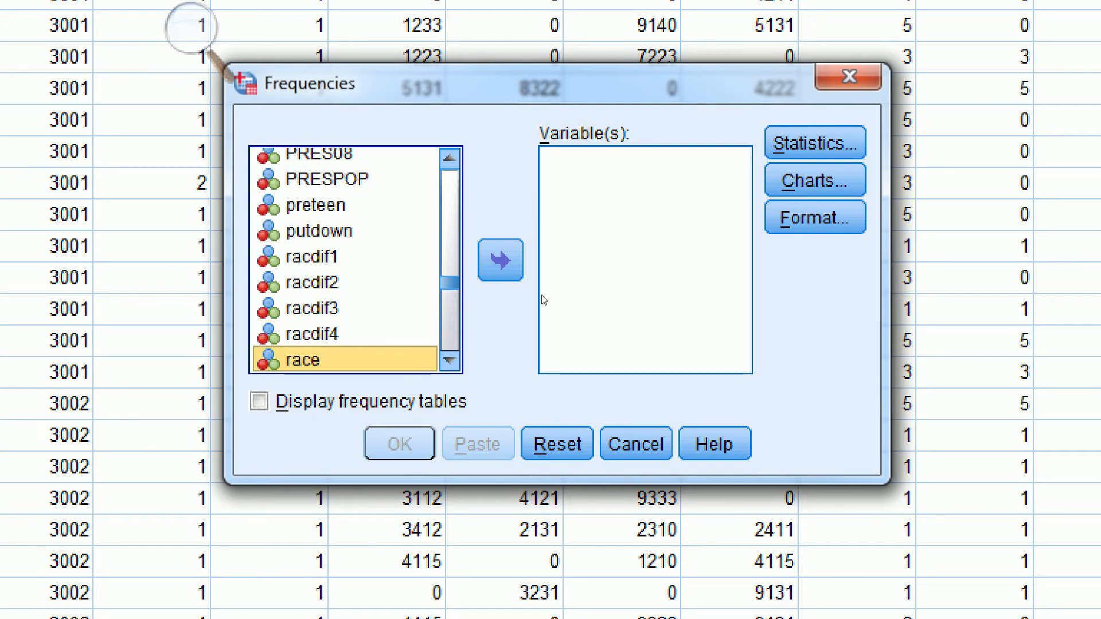
click(505, 270)
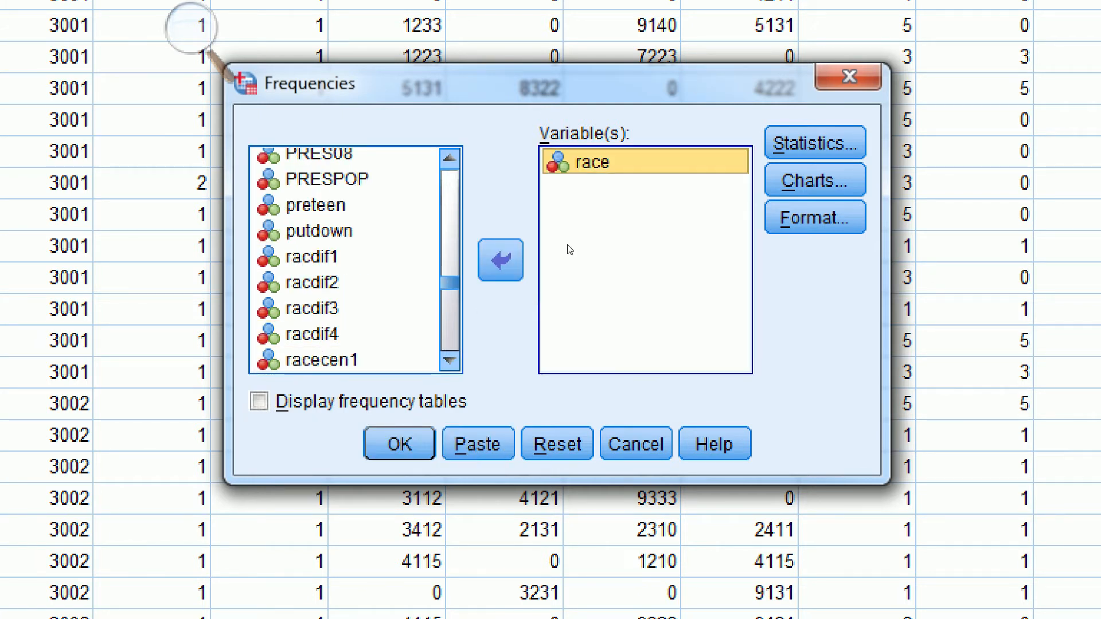
click(436, 310)
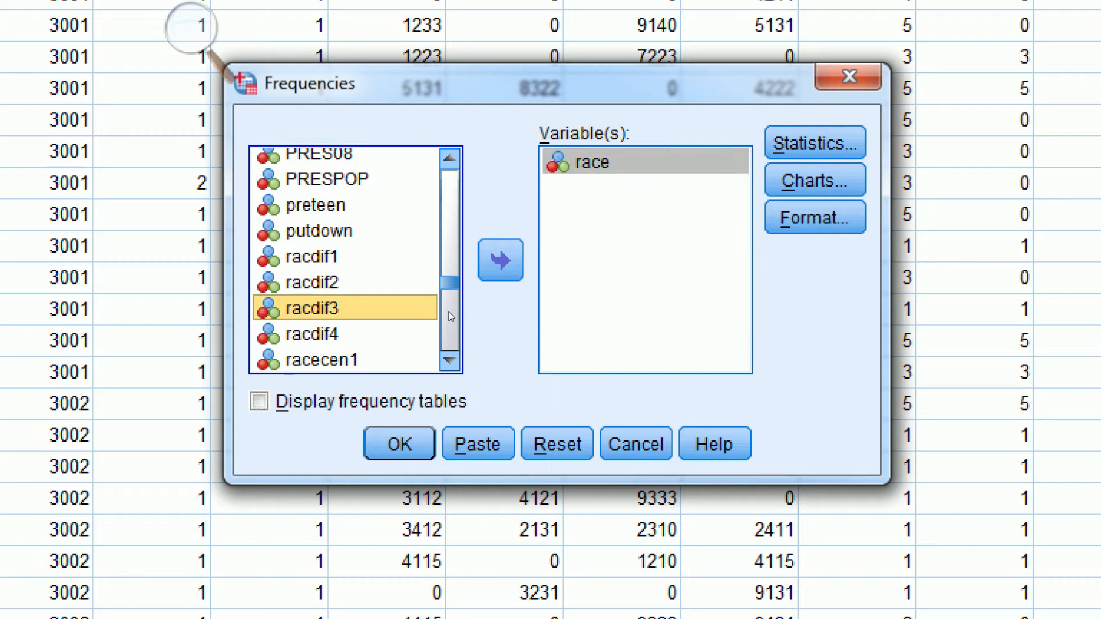
text(class)
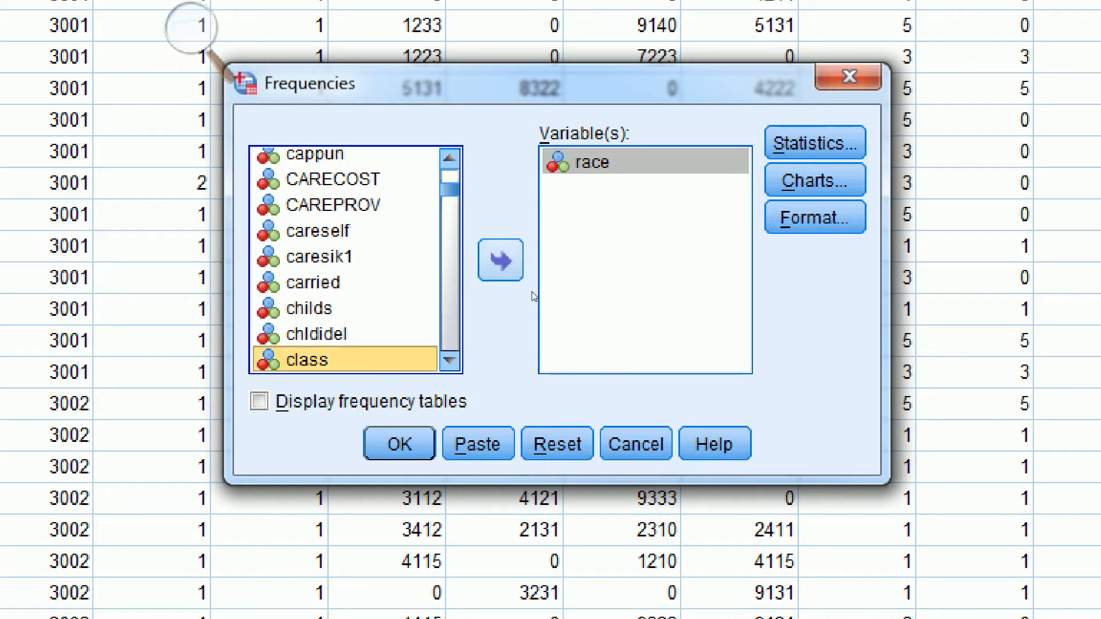
click(501, 264)
click(438, 310)
text(e)
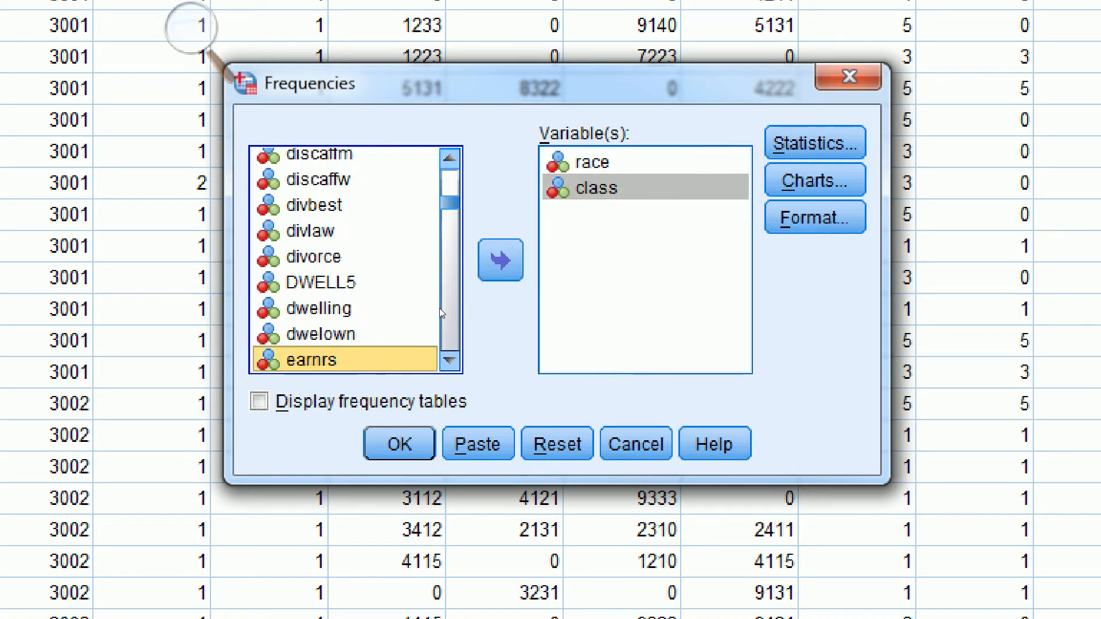
text(ueduc)
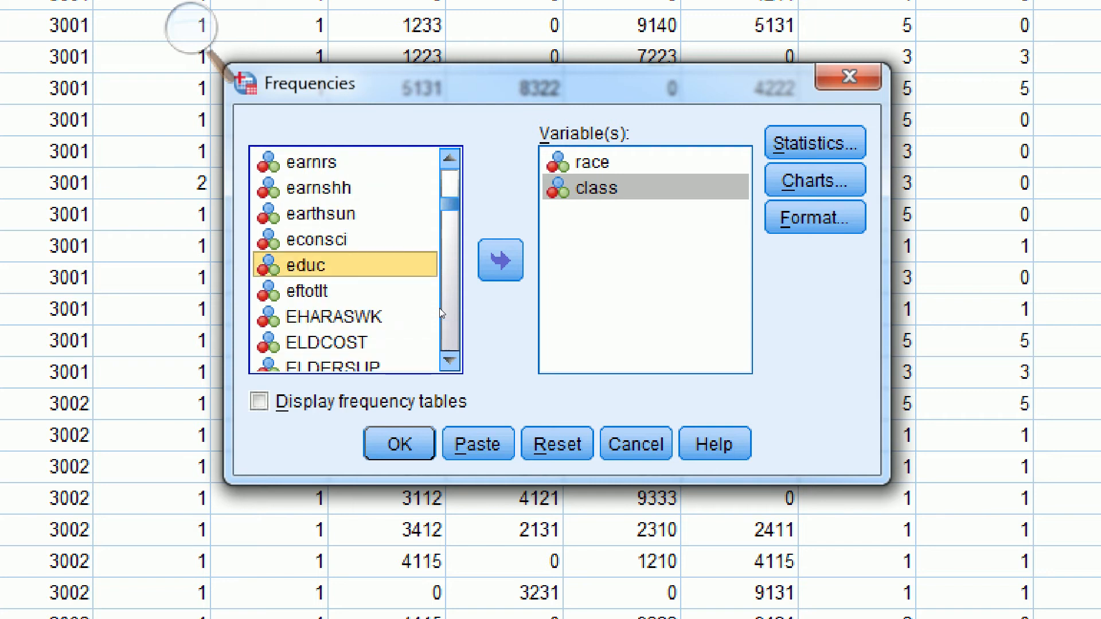
click(501, 261)
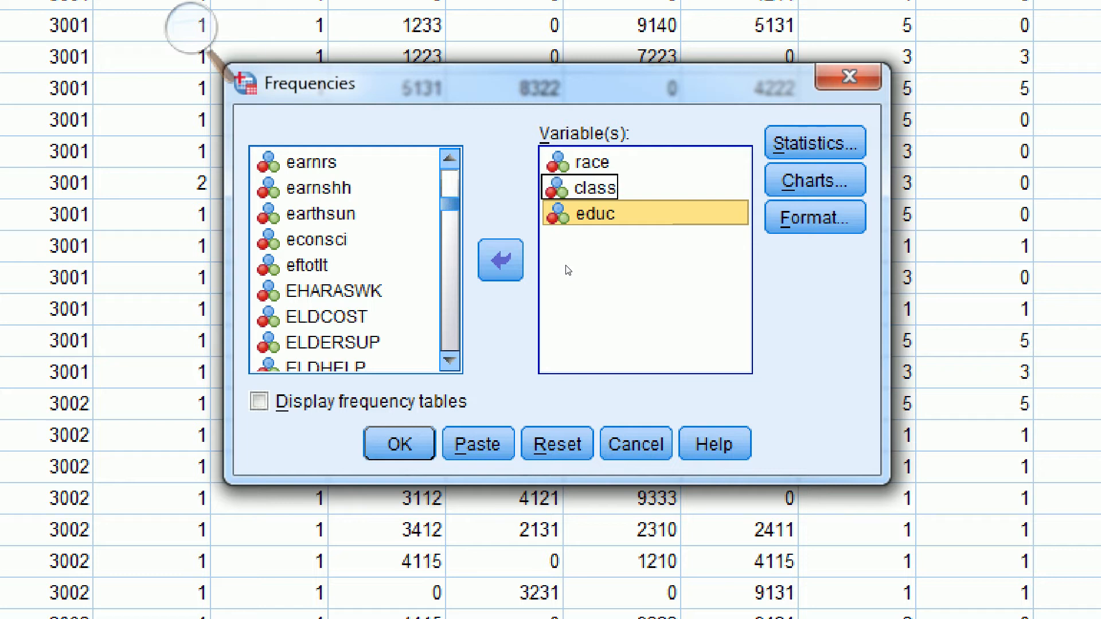
Step: Request the mean, median and mode as statistics and run the Frequencies analysis
key(alt+s)
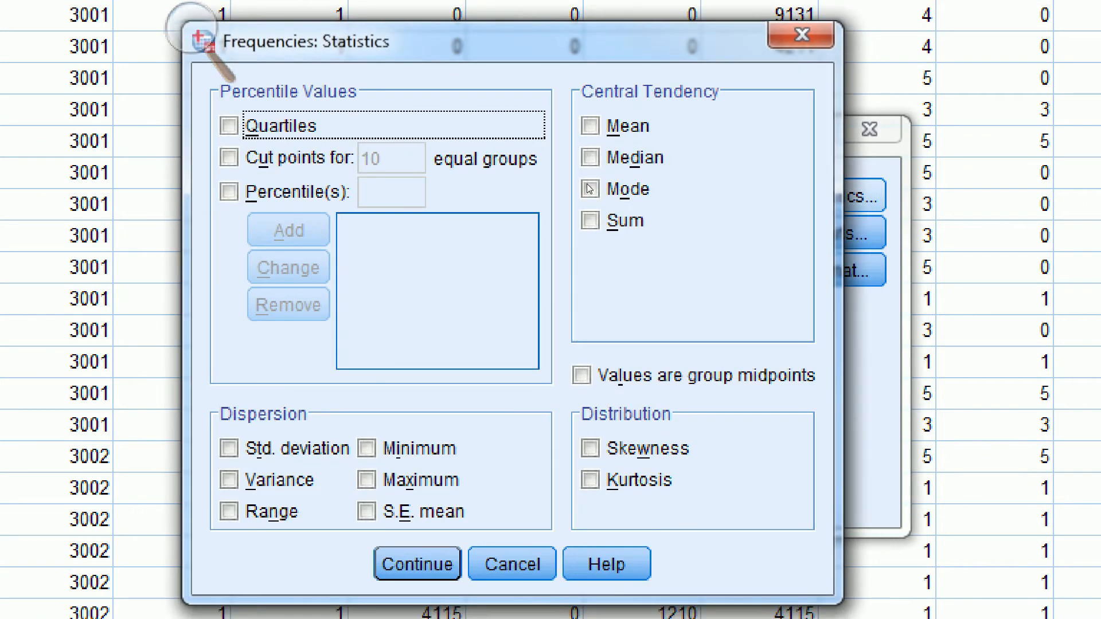
key(alt+m)
key(alt+d)
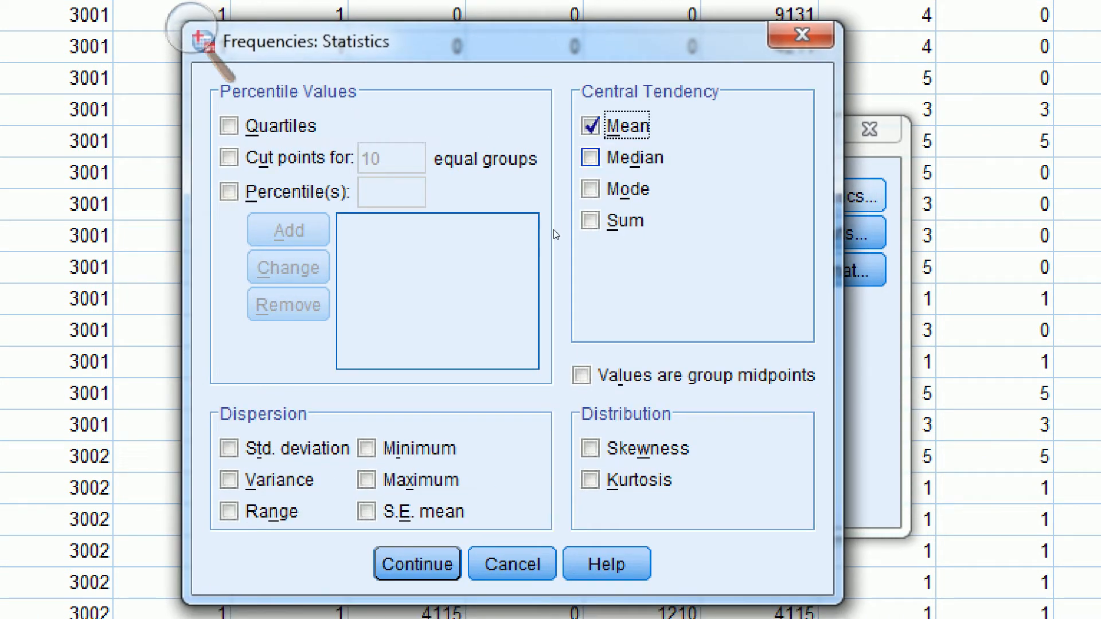
key(alt+o)
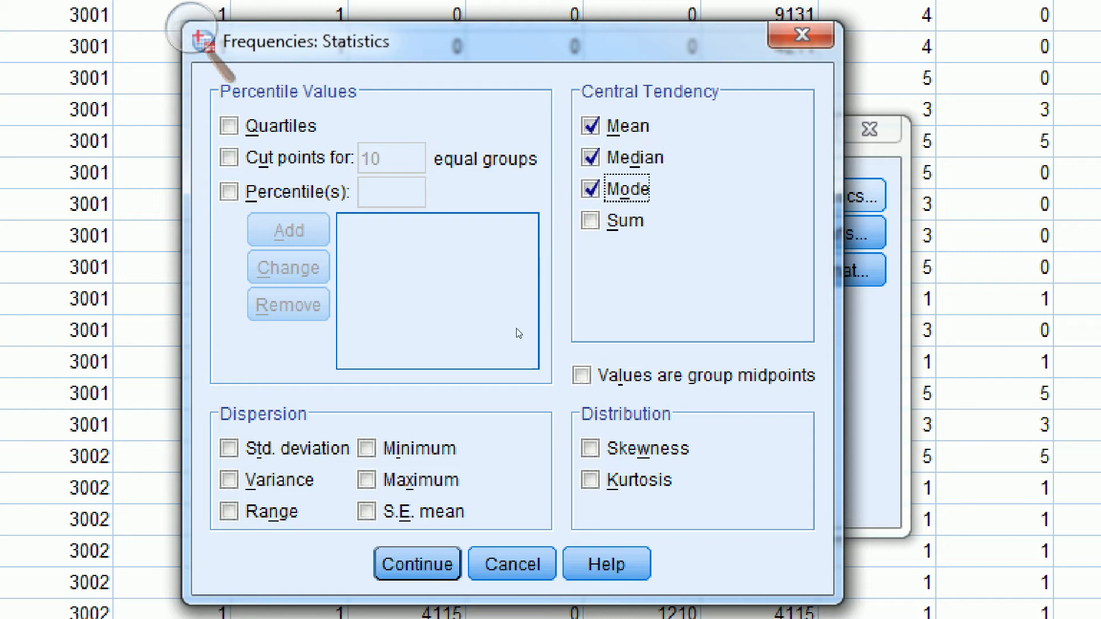
key(Return)
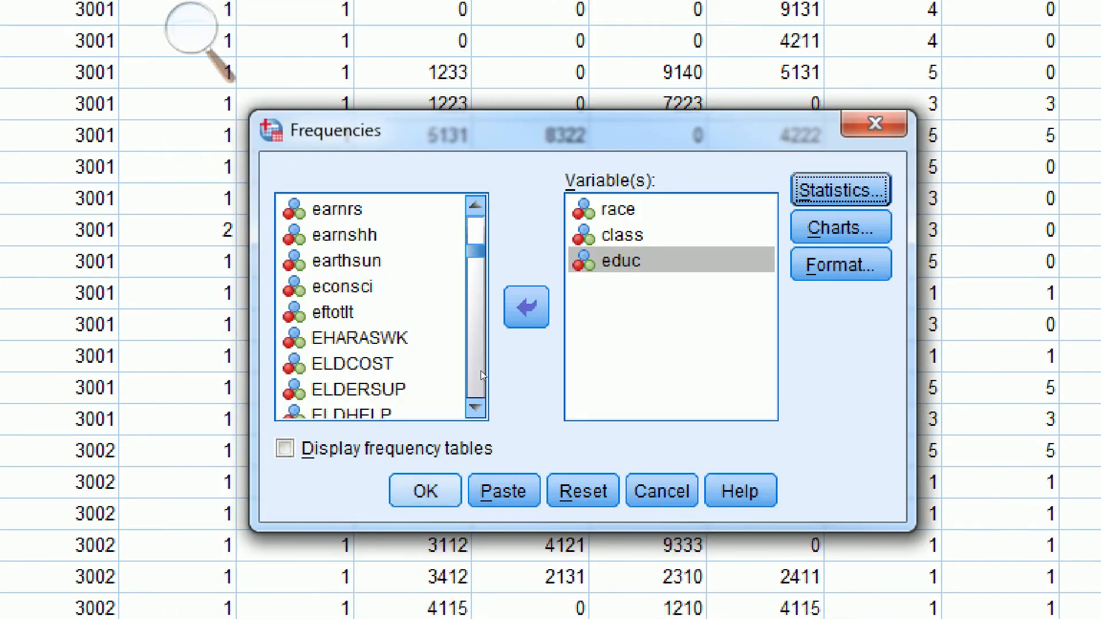
key(Return)
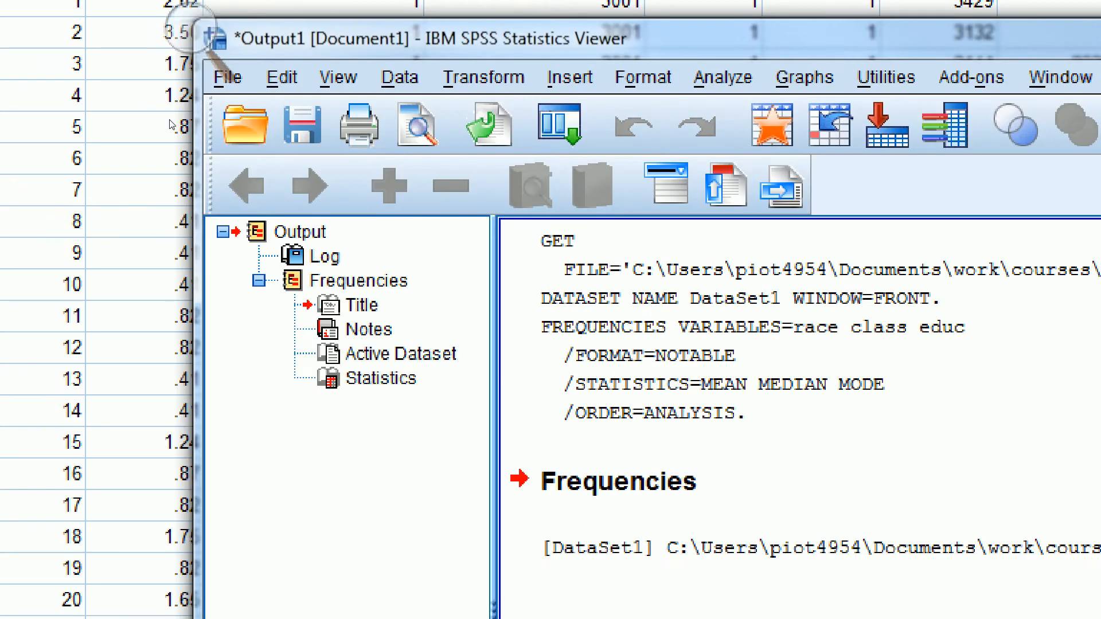
Step: Maximize the output viewer window, move the Magnifier clear of the results and magnify the screen again
click(194, 31)
click(185, 50)
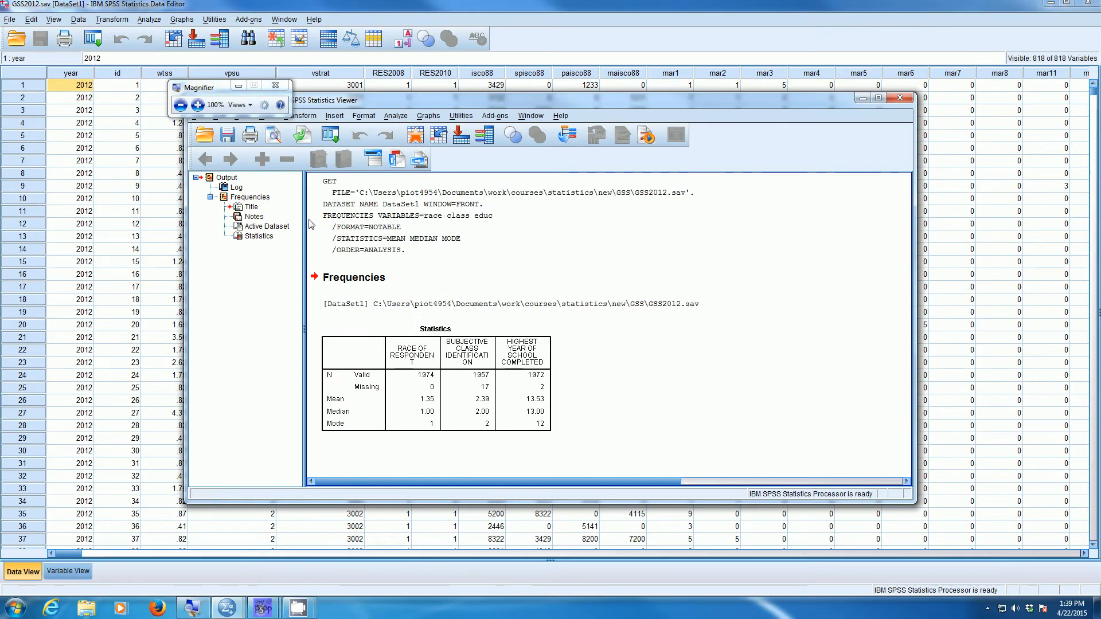
click(879, 97)
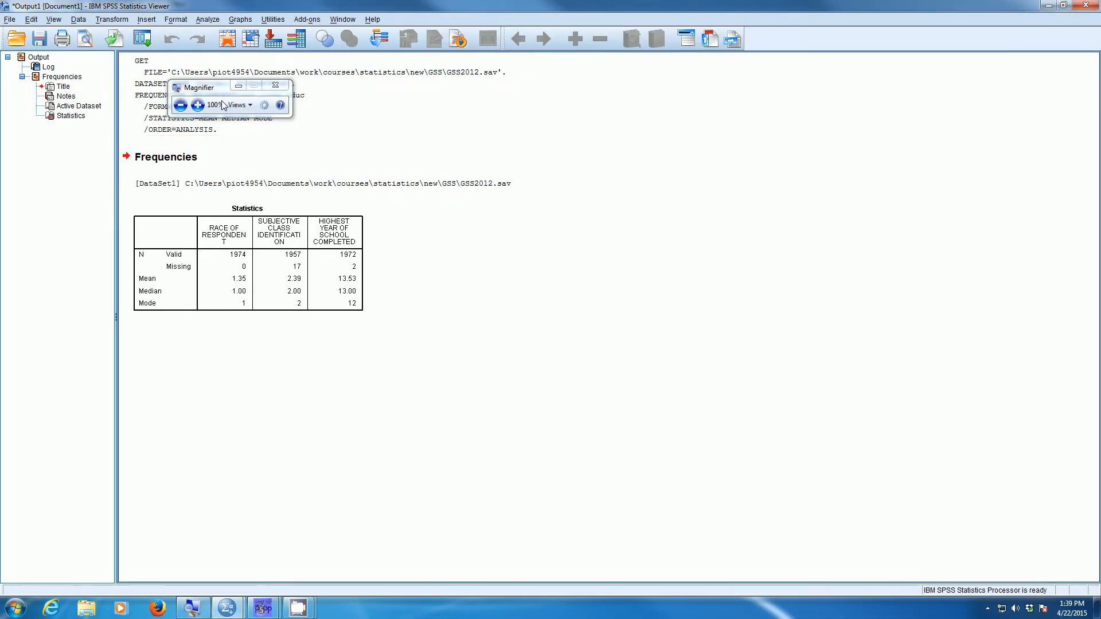
click(197, 105)
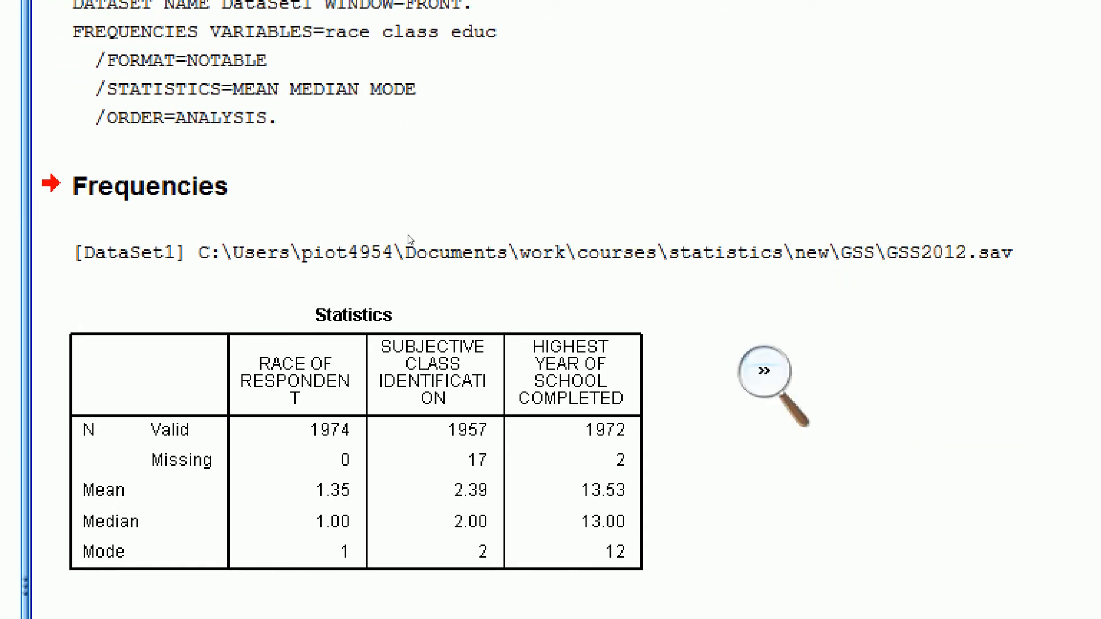
click(408, 235)
click(408, 237)
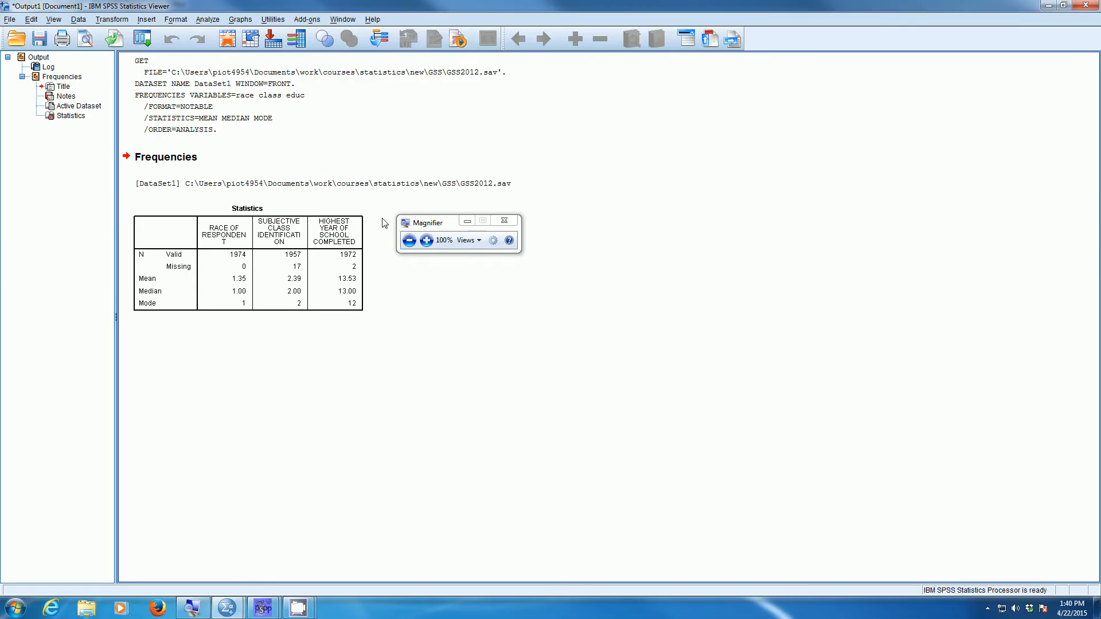
drag(422, 224, 328, 26)
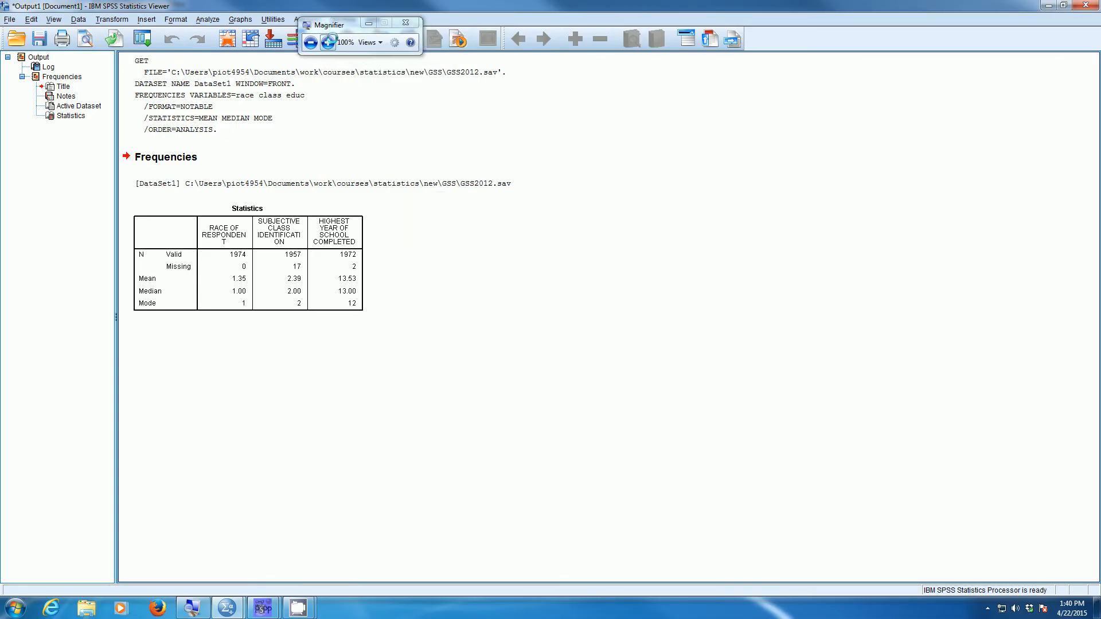
click(326, 43)
Step: Open the variable information window and place it directly below the Statistics table, keeping both magnified
click(218, 15)
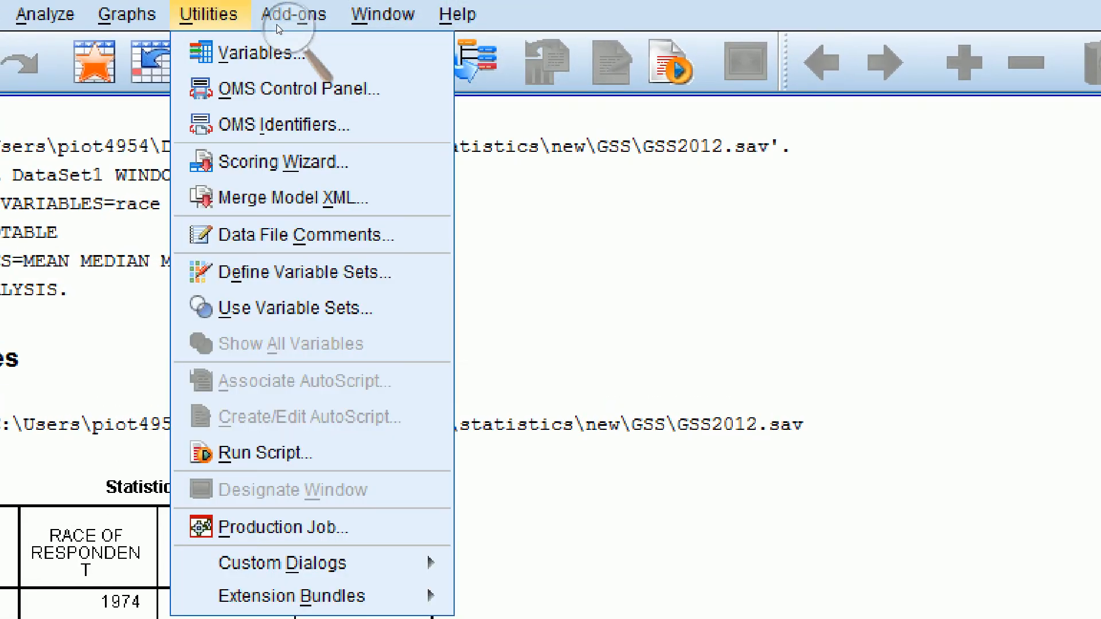
click(280, 47)
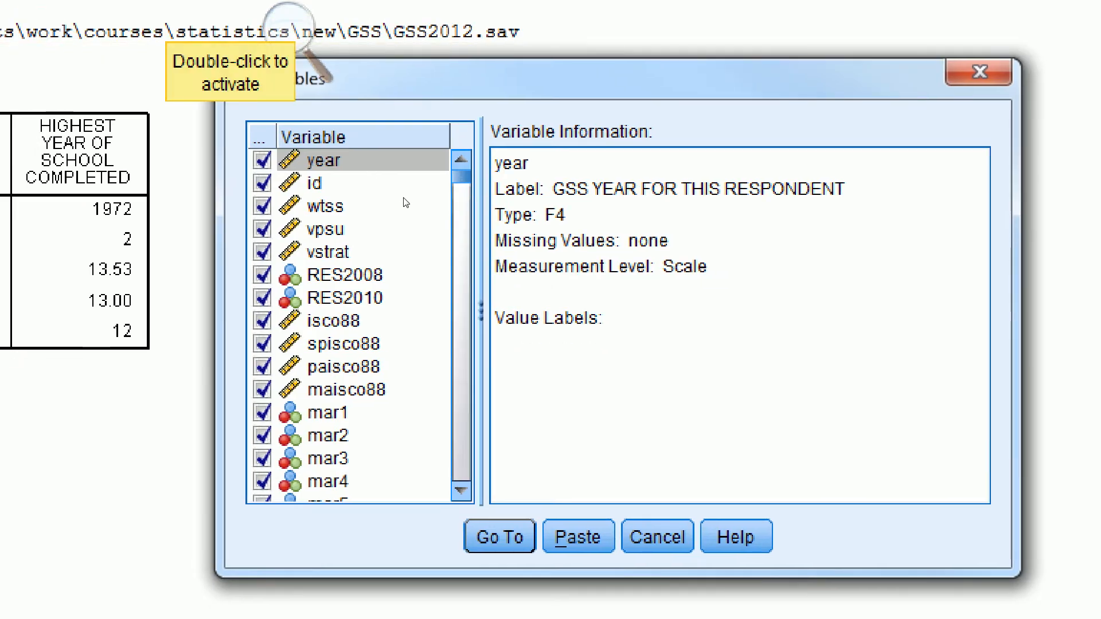
drag(424, 78, 10, 461)
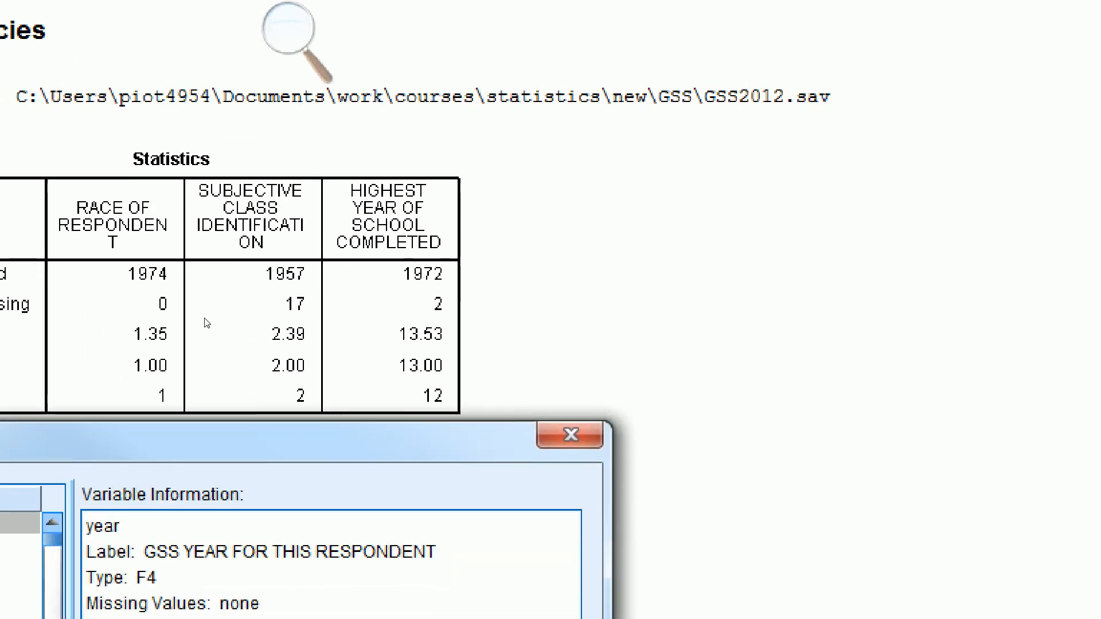
click(288, 31)
click(283, 51)
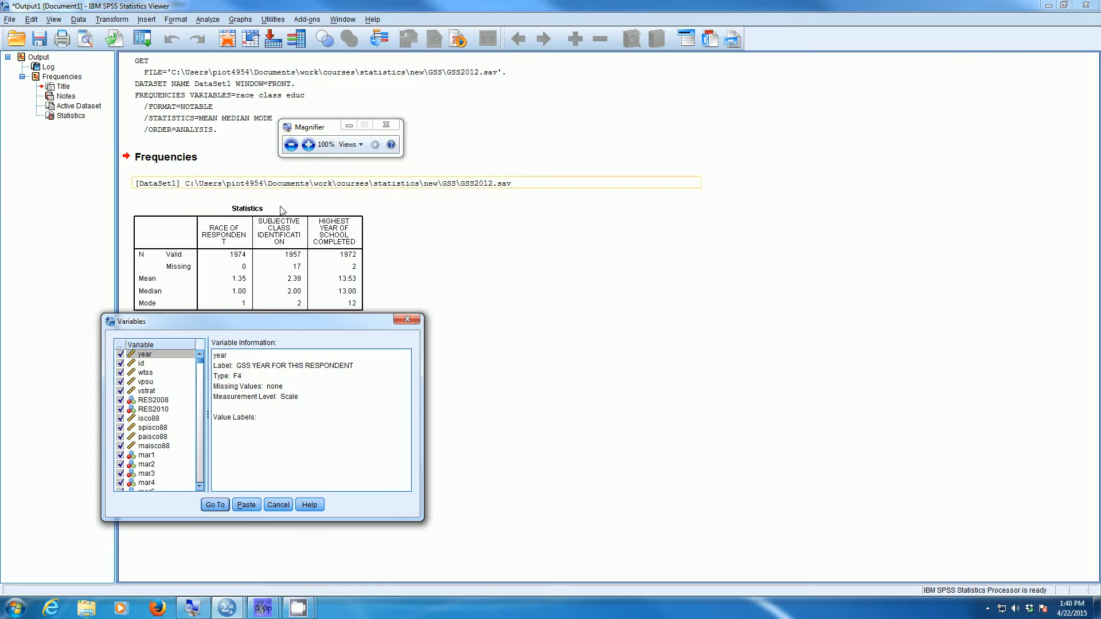
drag(327, 144, 344, 448)
click(325, 451)
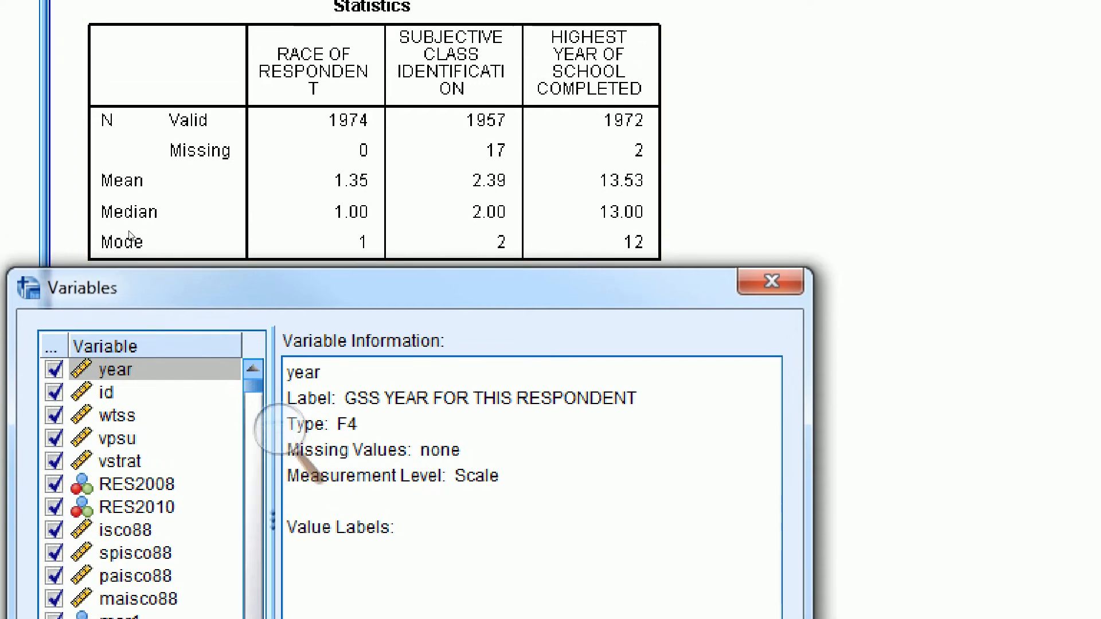
Step: Look up the race variable's information and examine its measurement level and value labels against the Statistics table
click(130, 235)
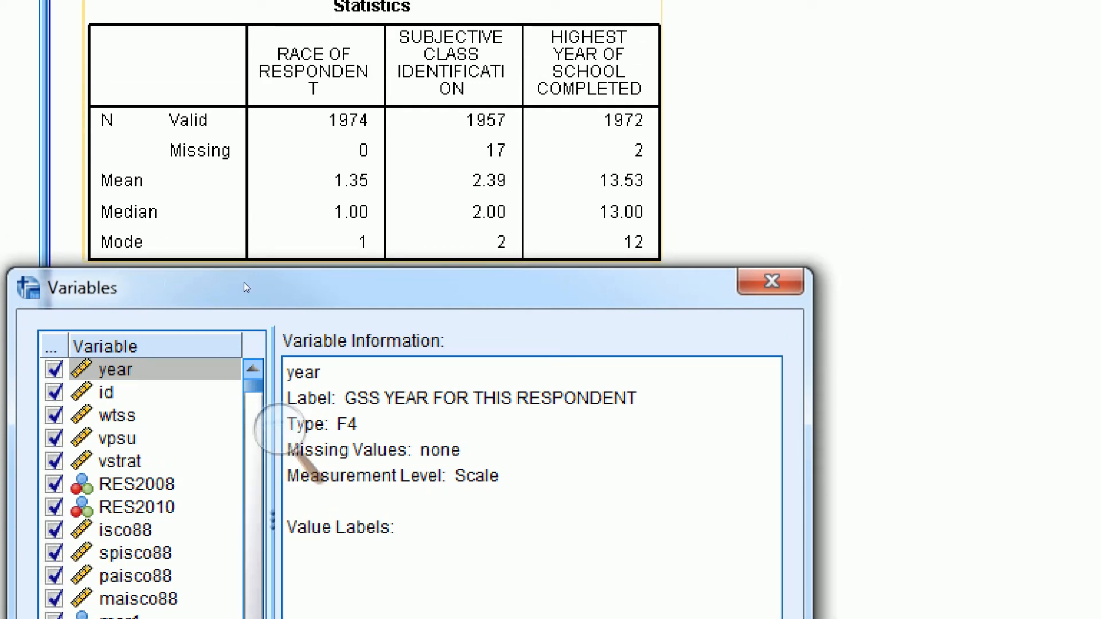
click(134, 415)
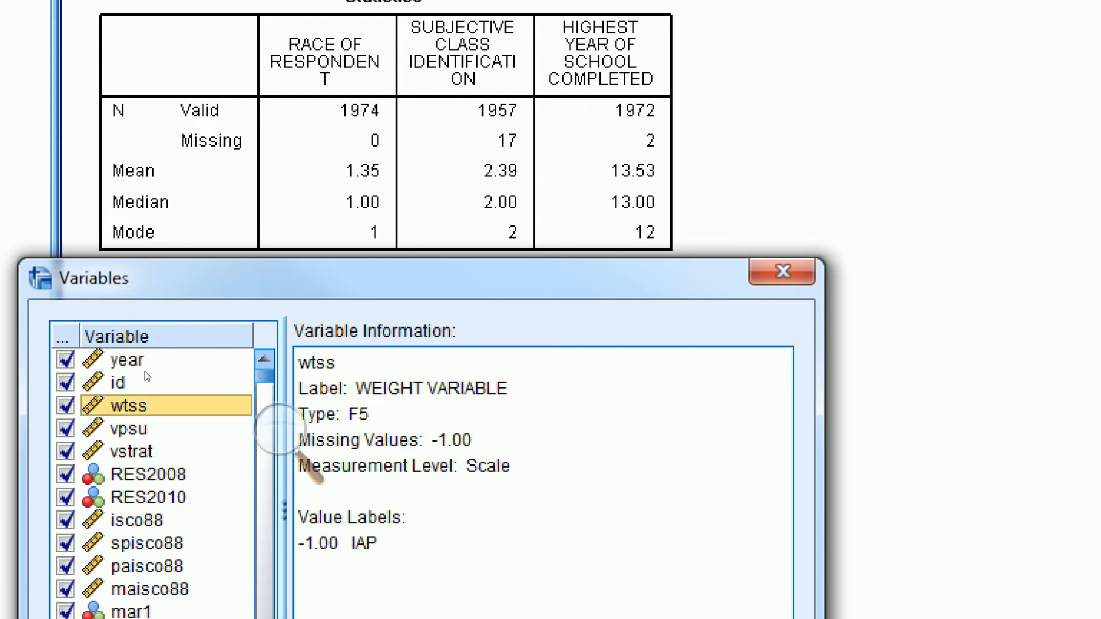
text(race)
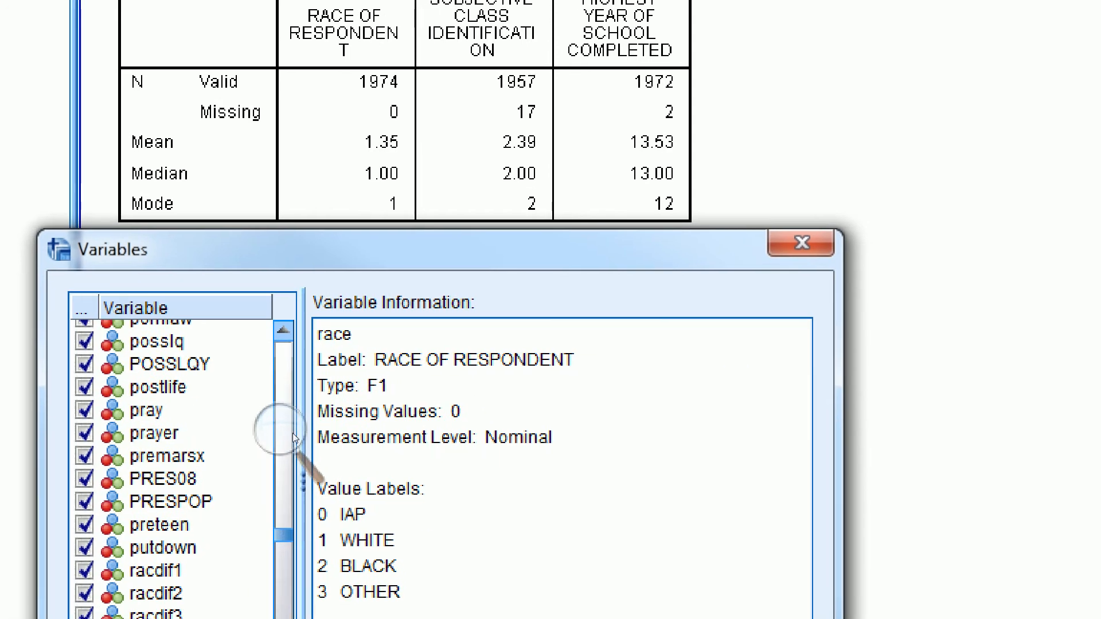
click(290, 434)
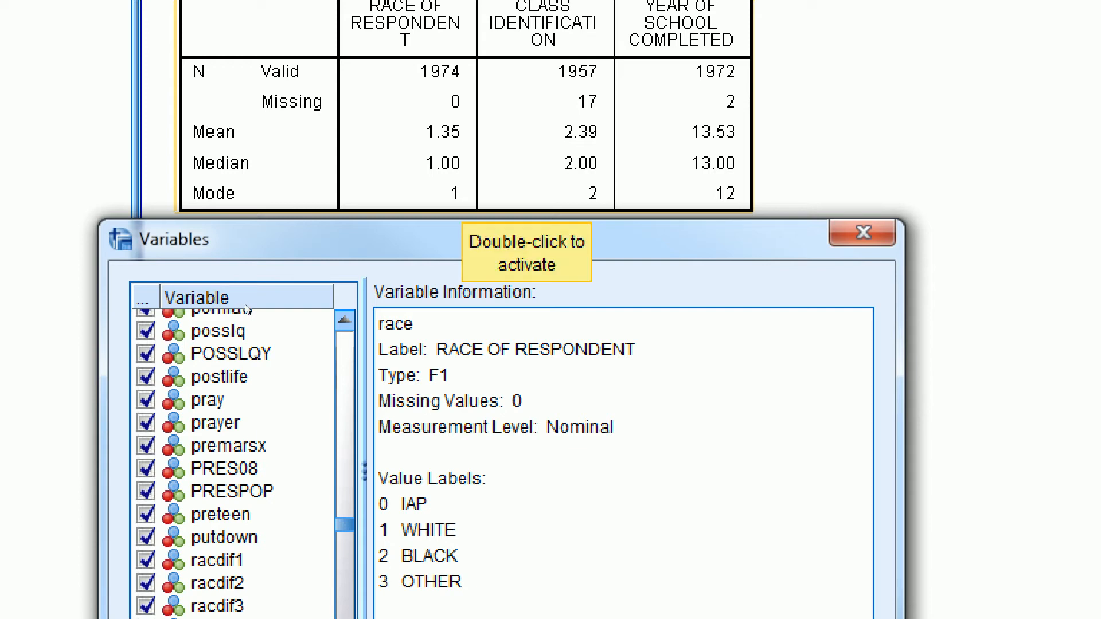
key(Tab)
key(Down)
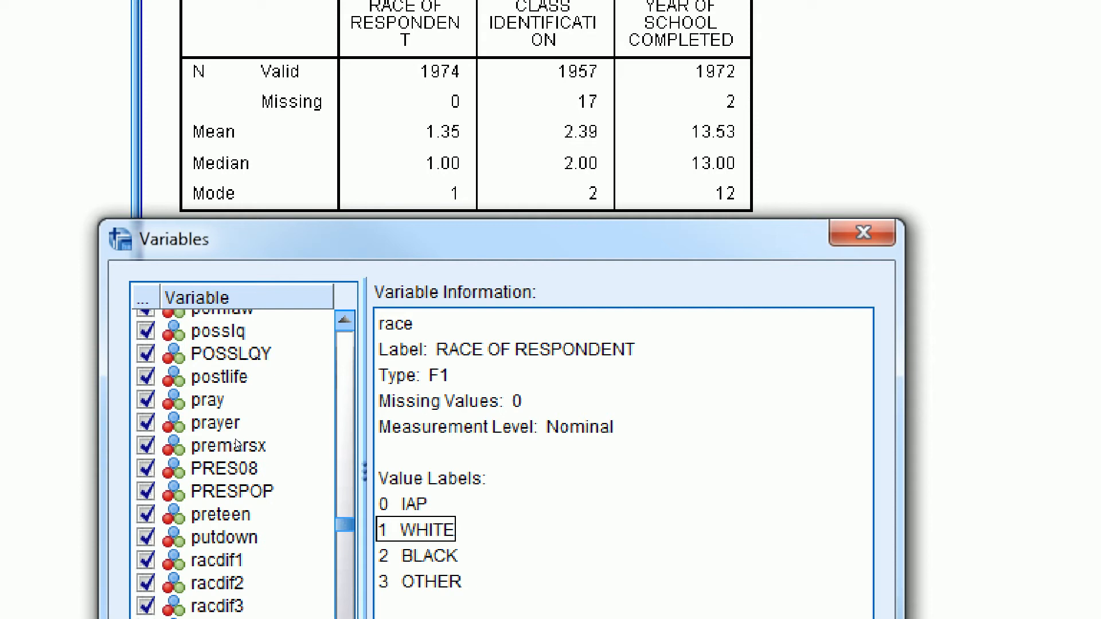
key(Tab)
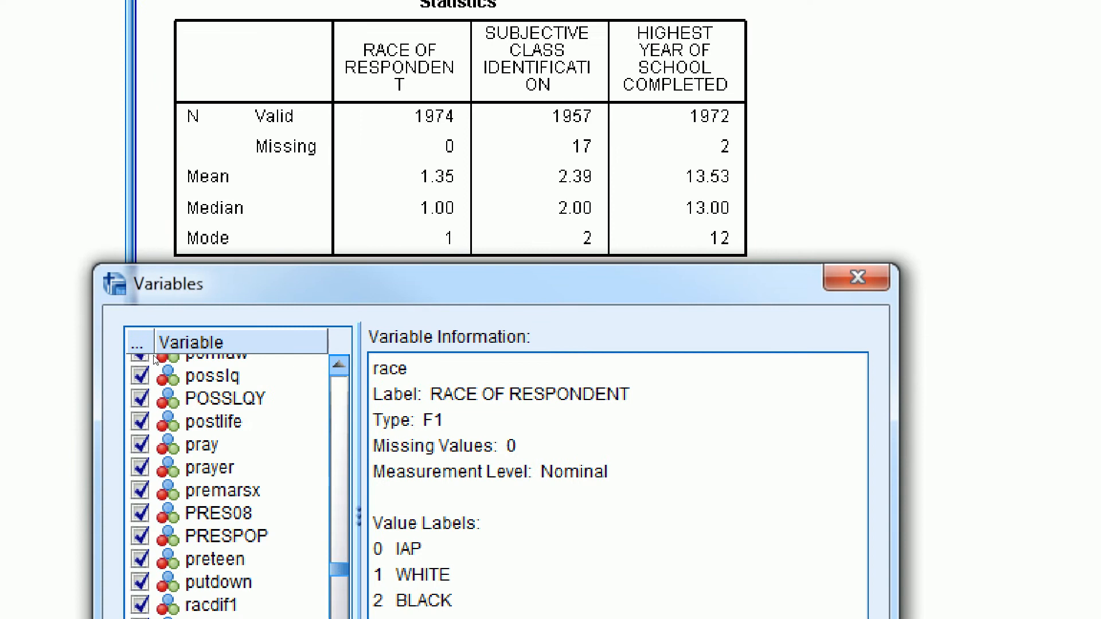
Step: Look up the class variable's information to examine its measurement level and value labels
click(167, 422)
key(c)
key(l)
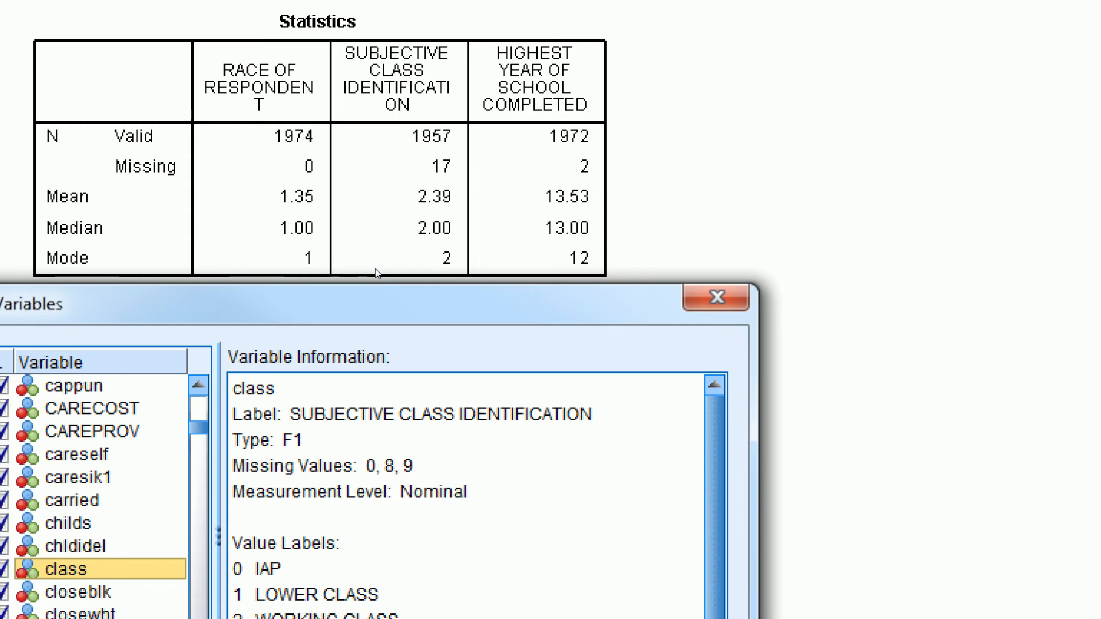
Step: Compare the class variable's value labels with its mean, median and mode in the Statistics table
click(353, 275)
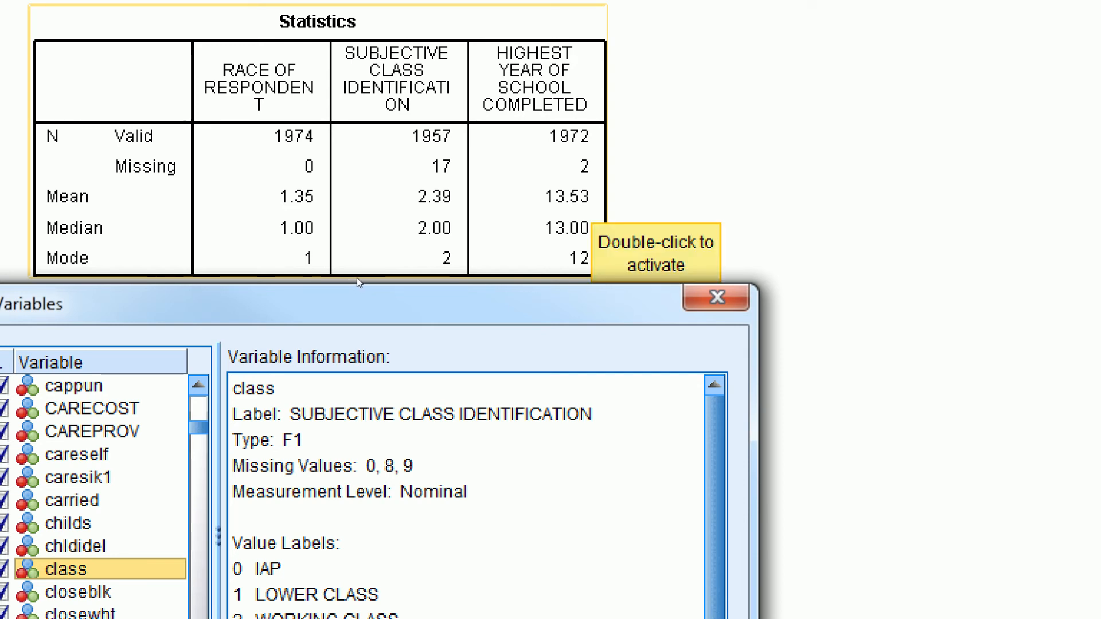
click(356, 277)
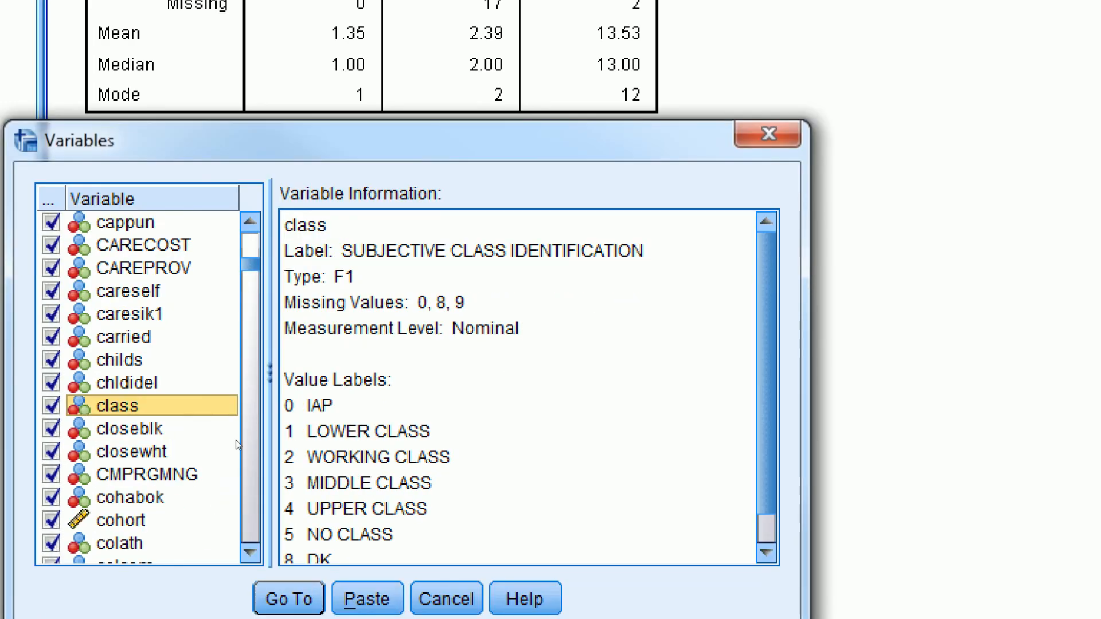
scroll(274, 365, down, 1)
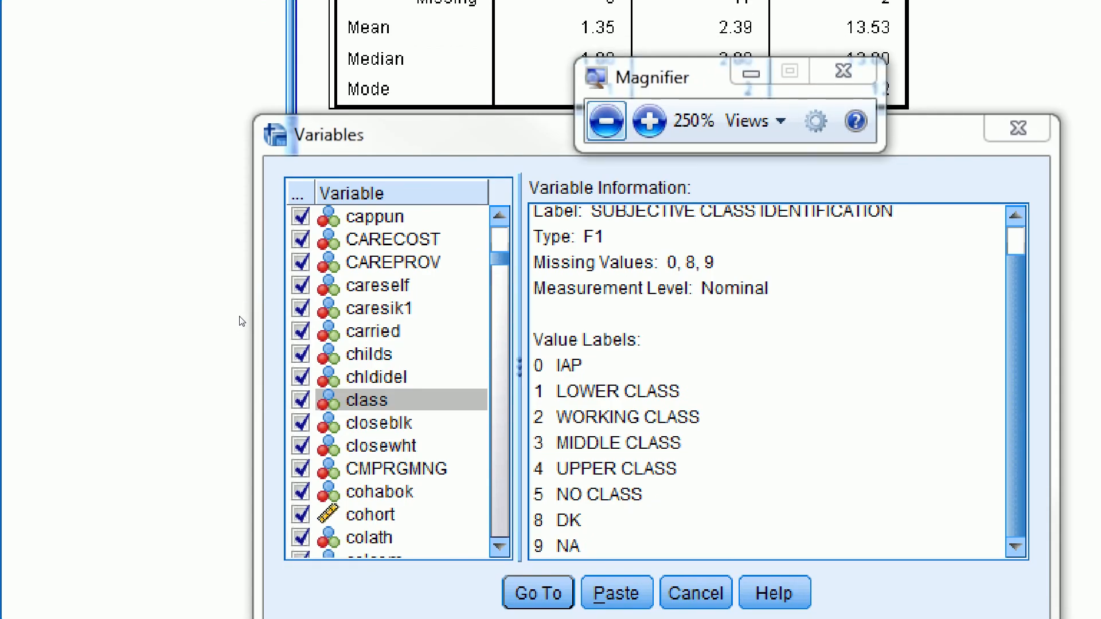
Step: Switch to the GSS2012 data in PSPP, move the Magnifier clear of the data and magnify the screen to 250%
click(239, 317)
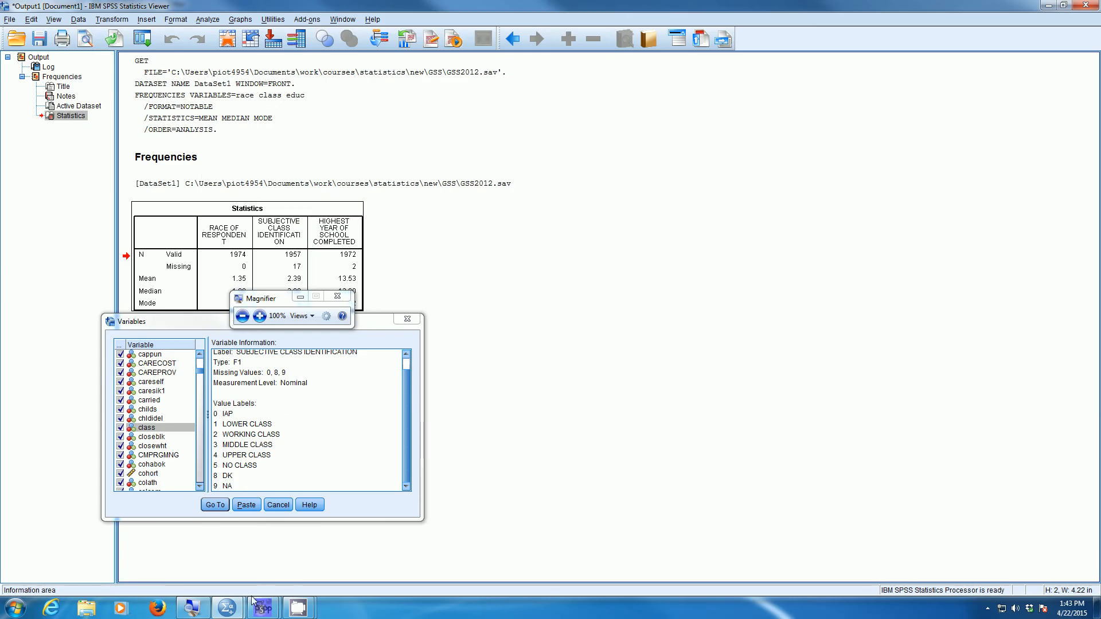
mouse_move(261, 608)
click(215, 573)
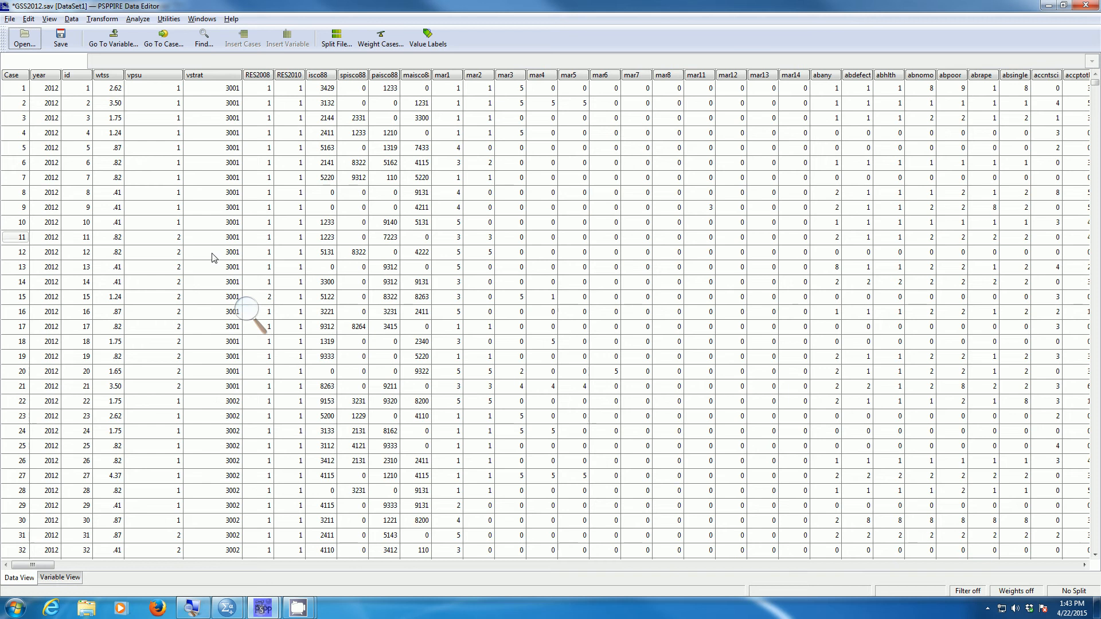
click(247, 304)
drag(255, 283, 204, 16)
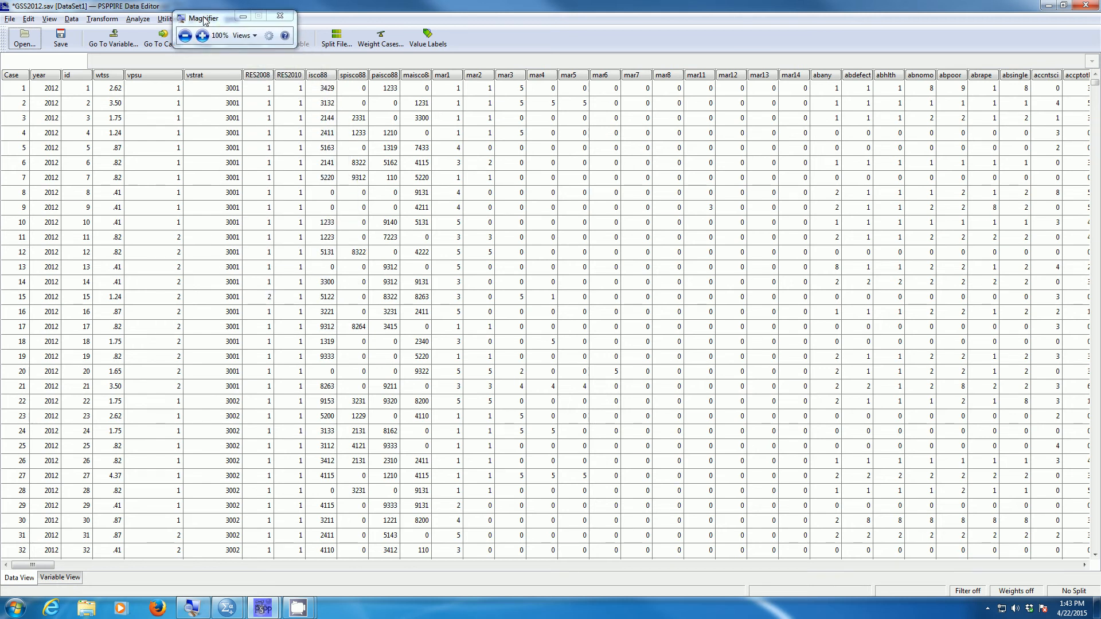
click(201, 36)
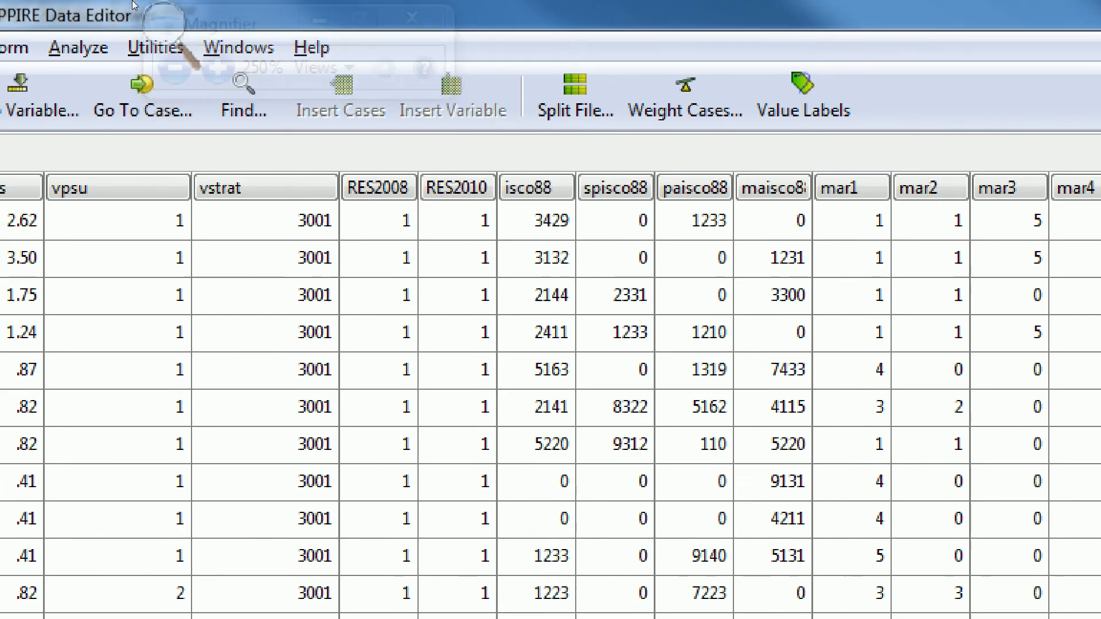
Step: Start a Frequencies analysis and add race of respondent (race) as its first variable
click(134, 19)
mouse_move(145, 31)
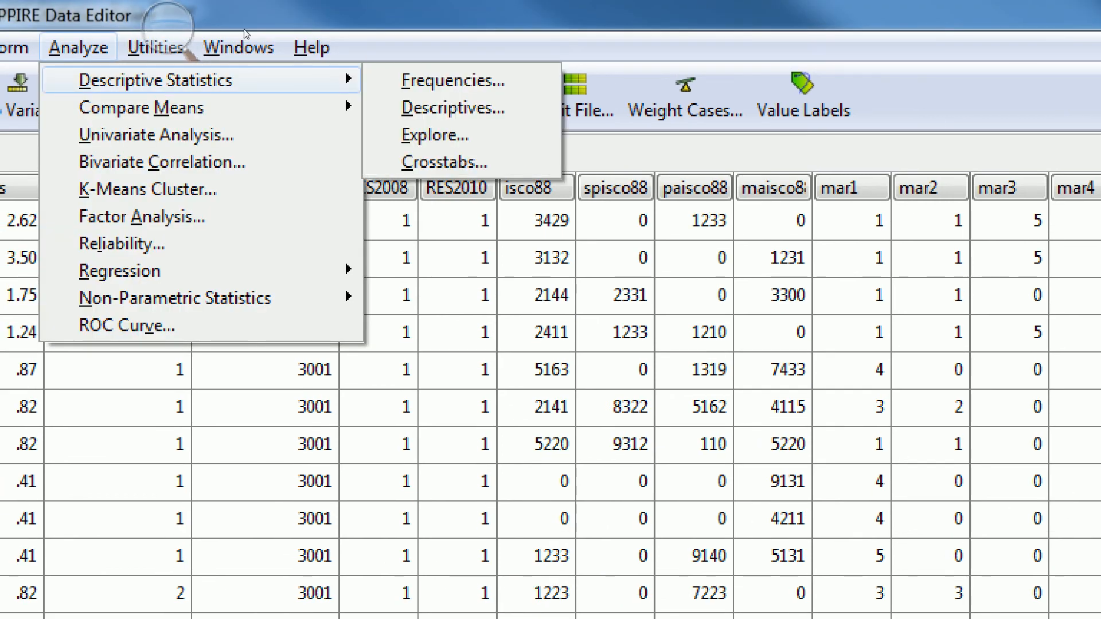
click(273, 32)
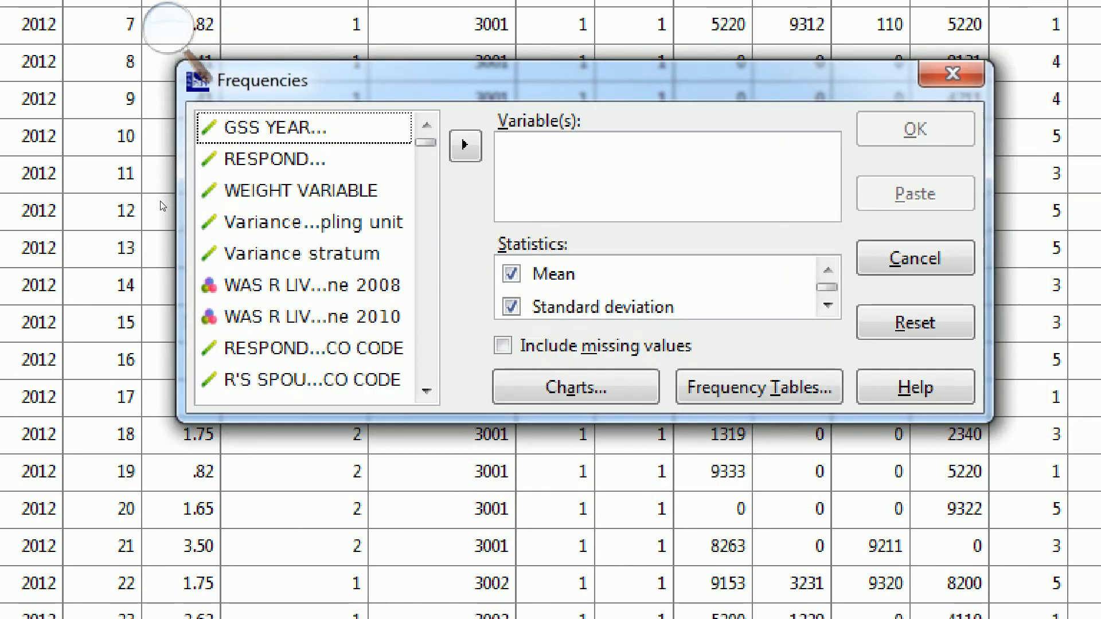
drag(396, 80, 360, 81)
click(286, 128)
text(race)
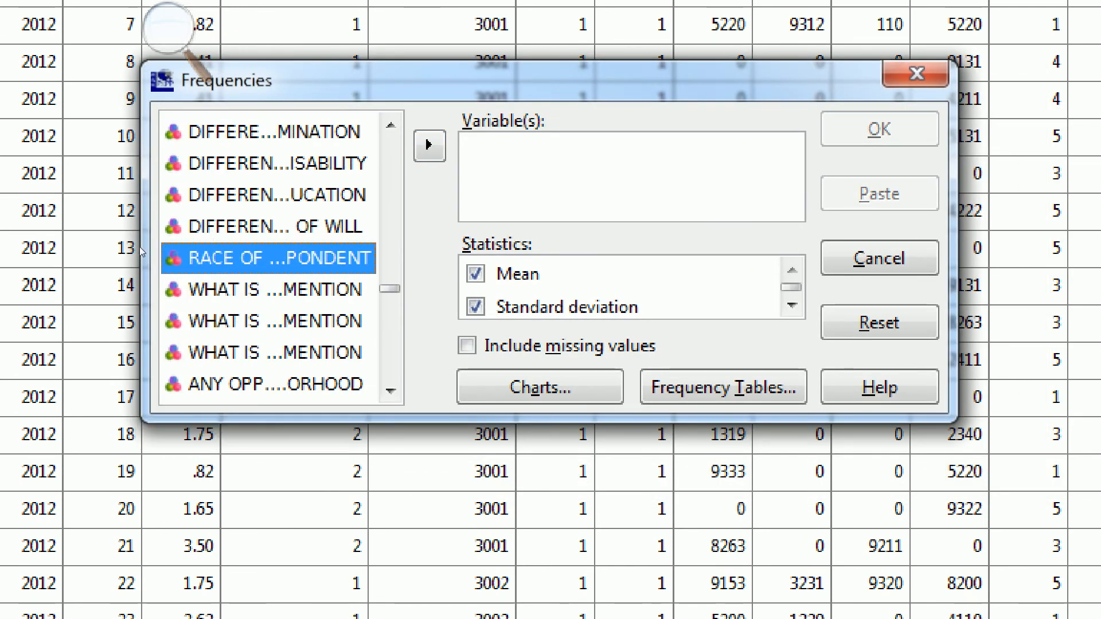
click(429, 146)
Step: Add subjective class identification (class) to the Frequencies variables
click(252, 163)
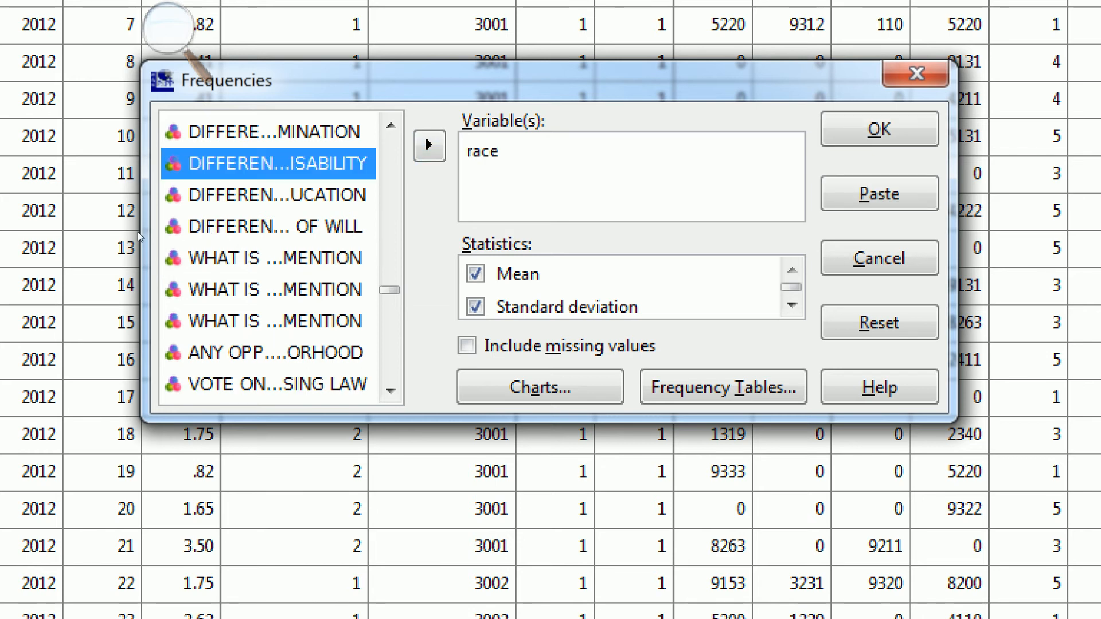
text(class)
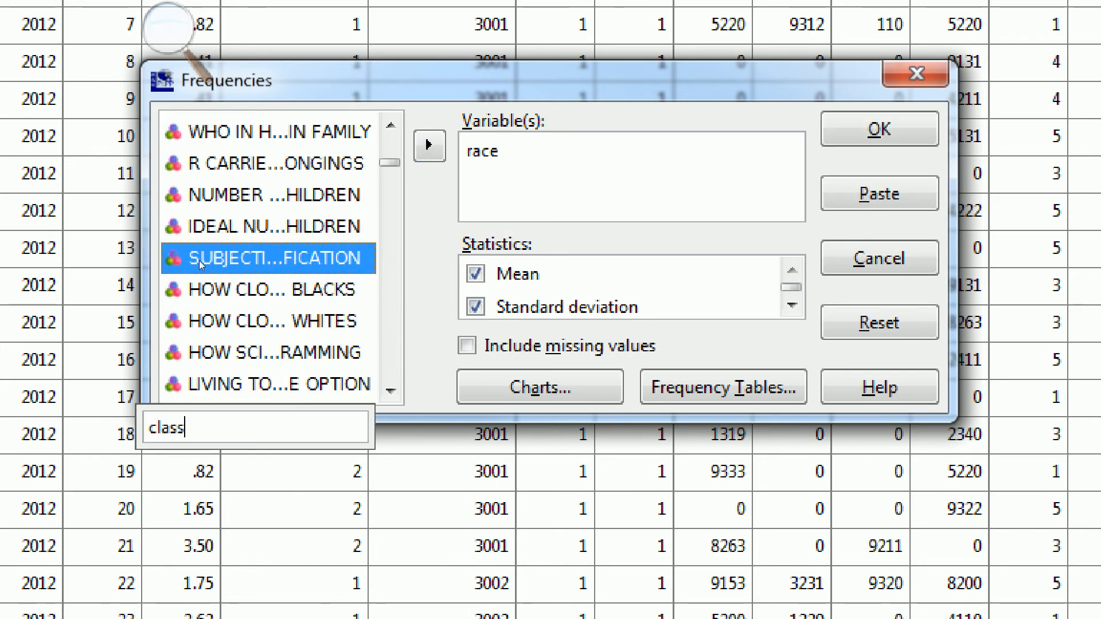
click(429, 146)
click(252, 195)
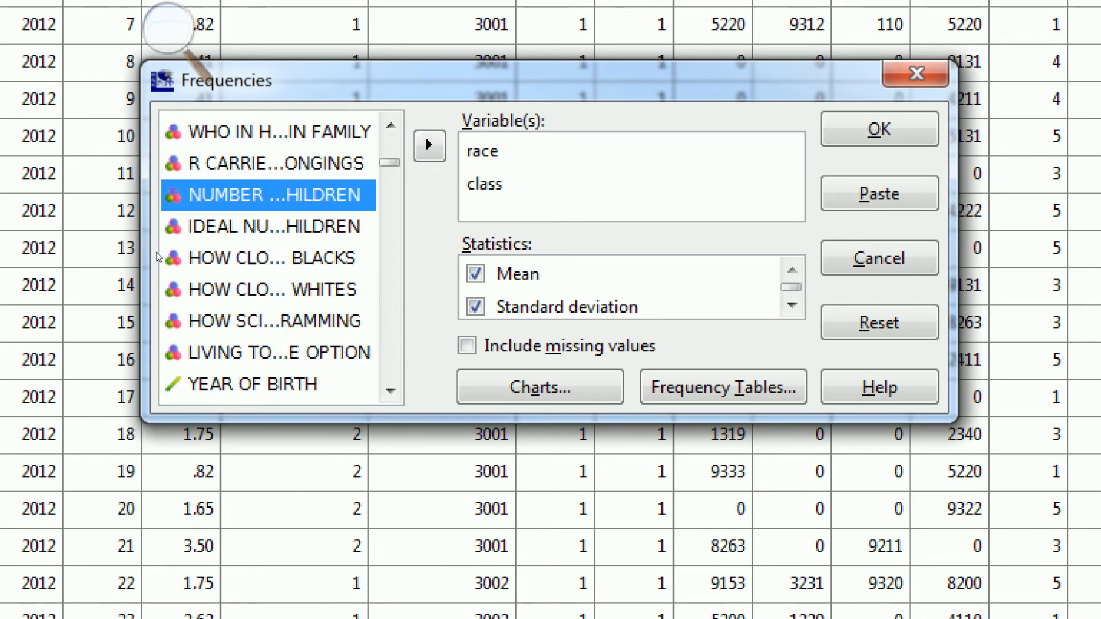
text(edcu)
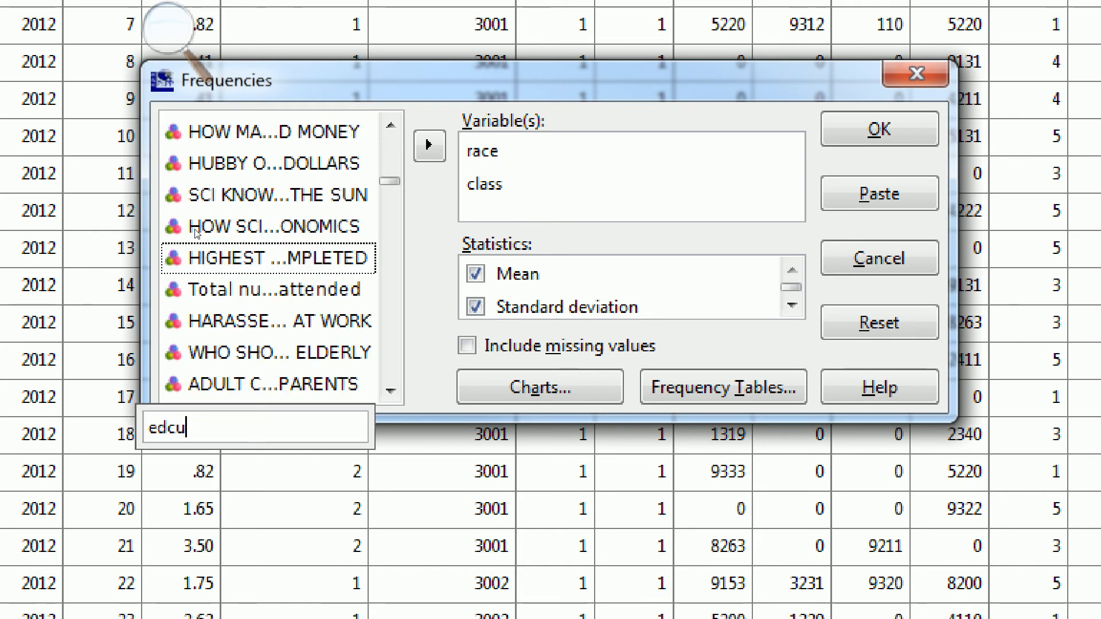
key(Tab)
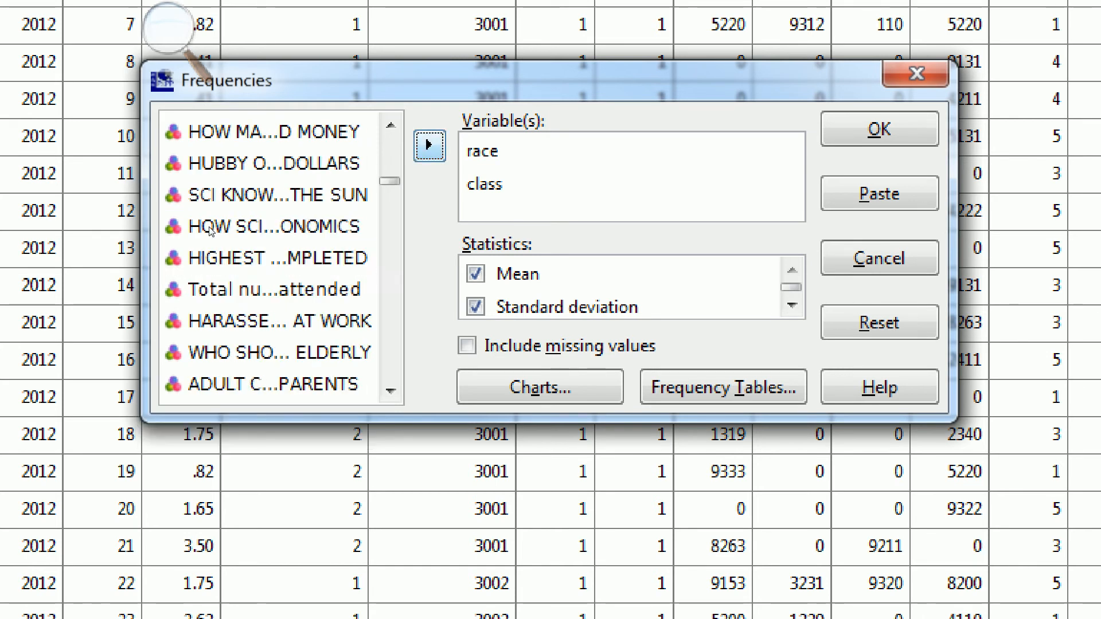
click(195, 195)
text(edcu)
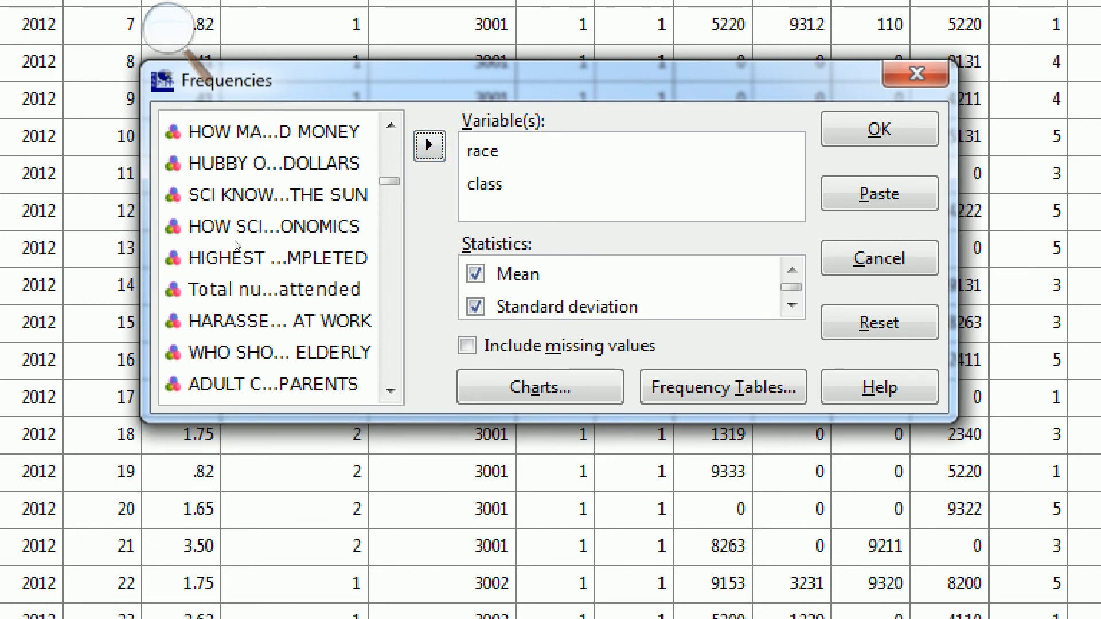
key(Tab)
click(163, 268)
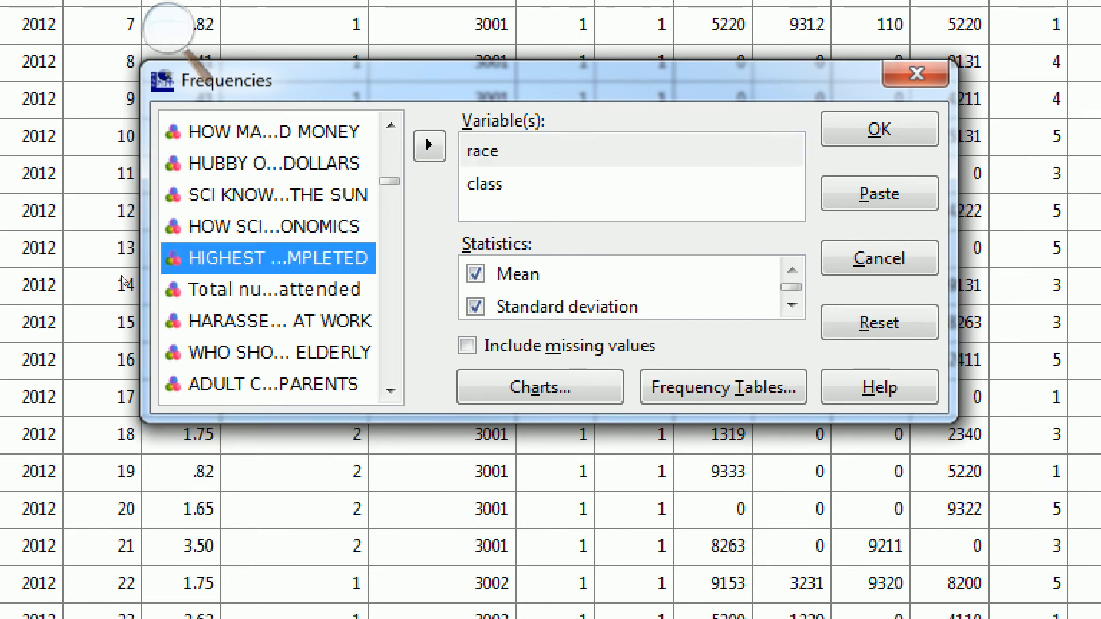
text(edcu)
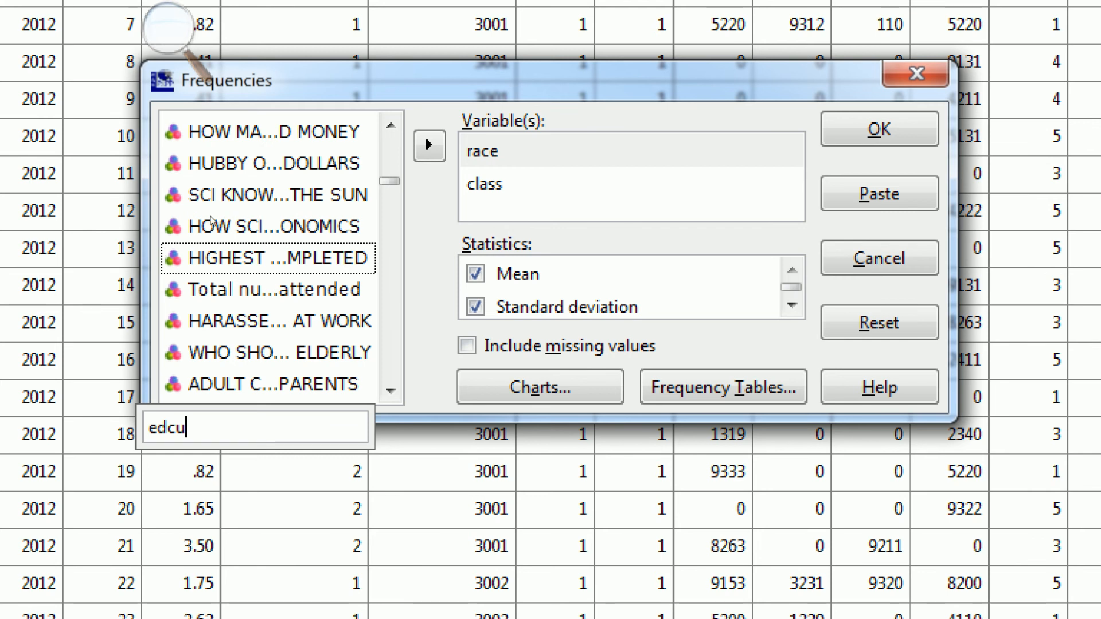
click(229, 352)
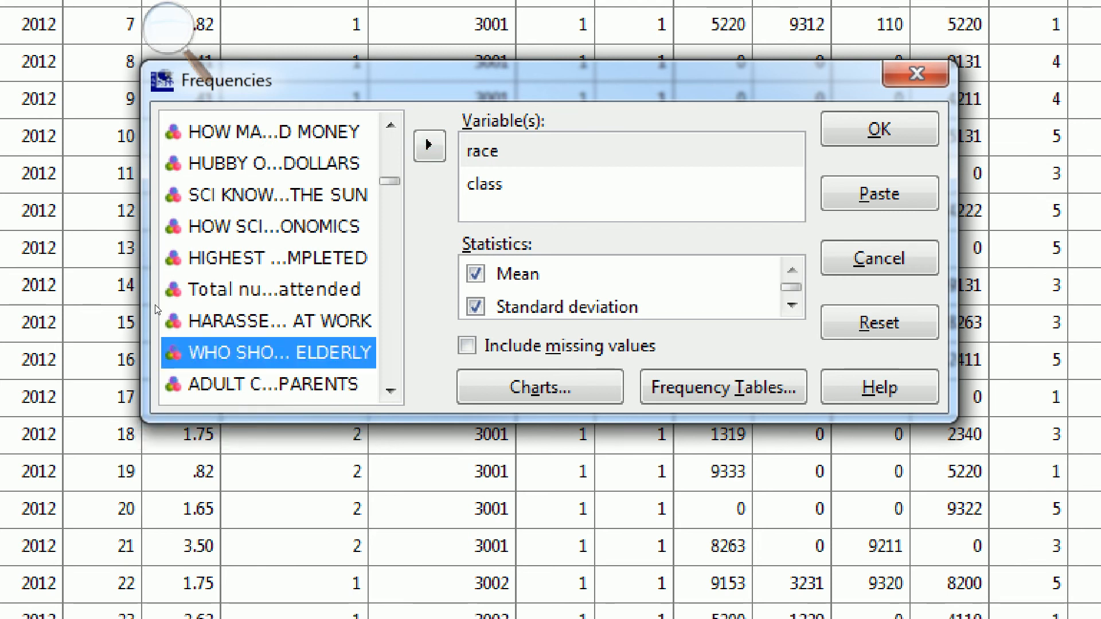
scroll(163, 313, down, 8)
scroll(164, 314, down, 3)
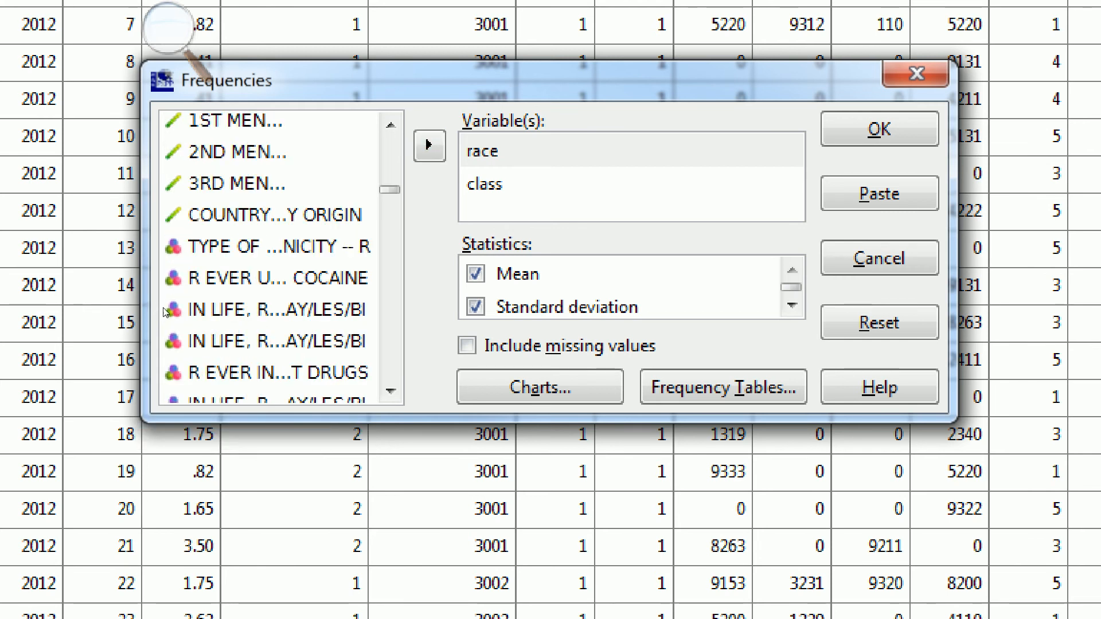
scroll(184, 275, up, 10)
scroll(193, 244, up, 15)
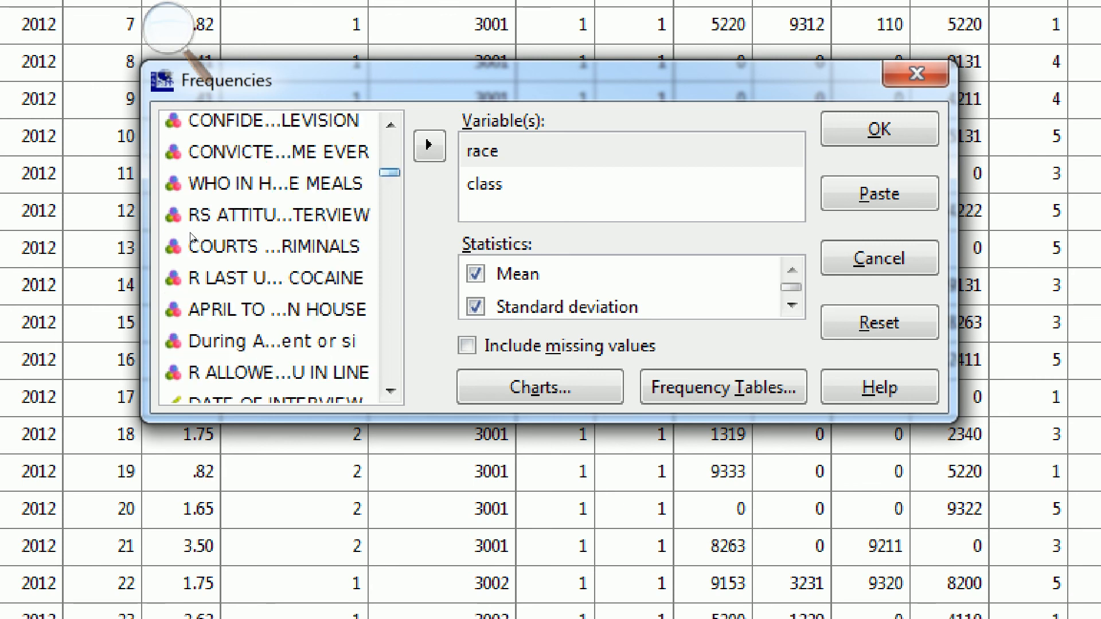
key(Home)
Step: Find educ, the highest year of school completed, in the variable list and add it to the Frequencies variables
text(edcu)
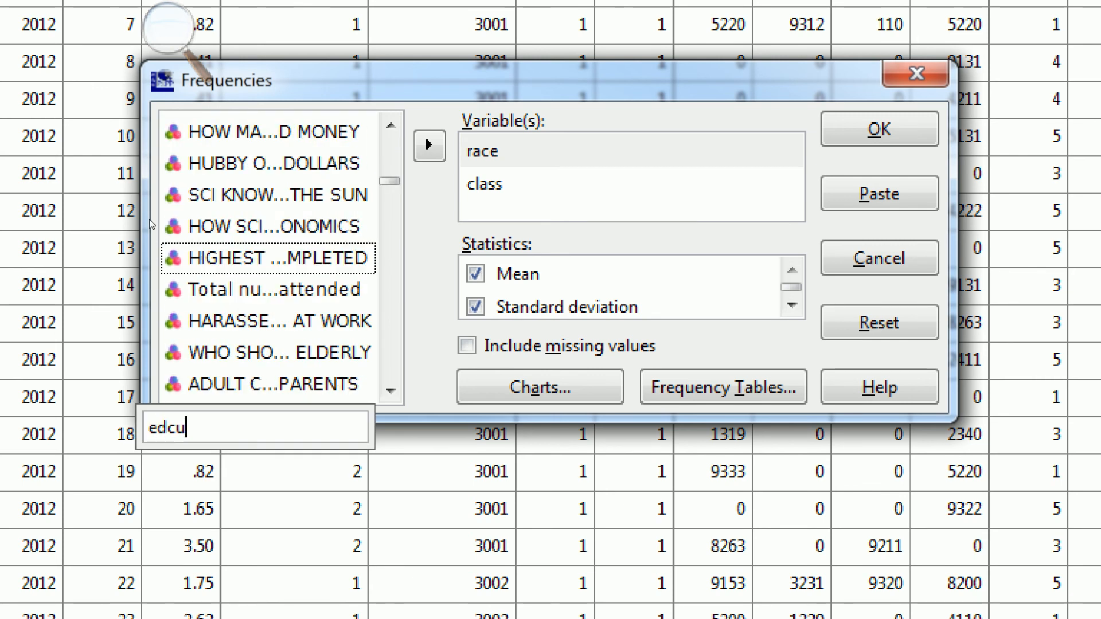
key(BackSpace)
key(BackSpace)
text(uc)
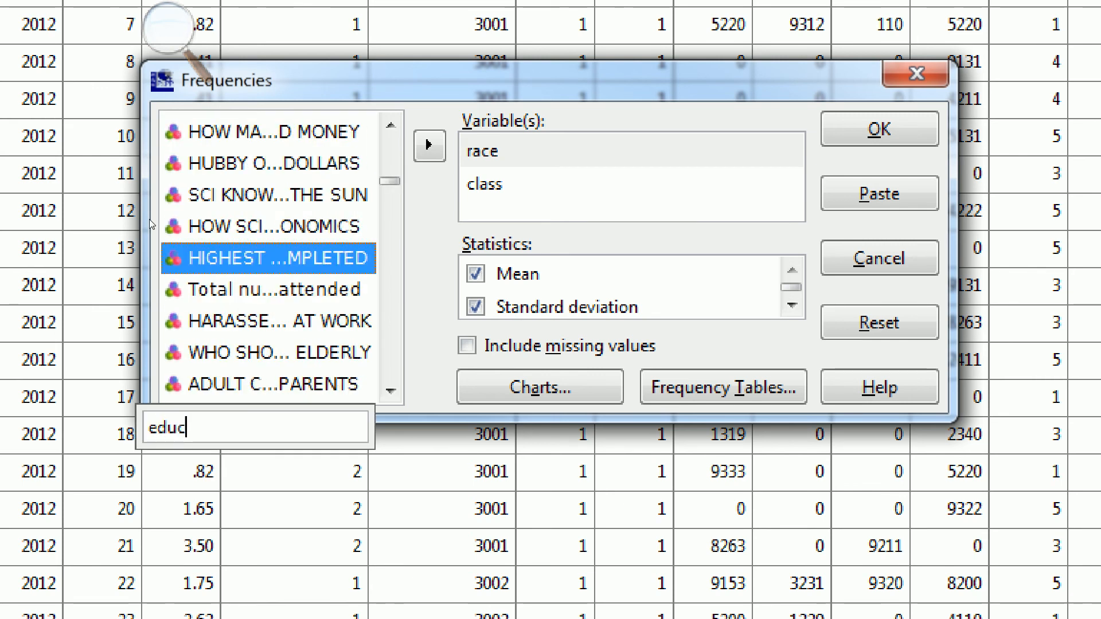
key(Tab)
key(Return)
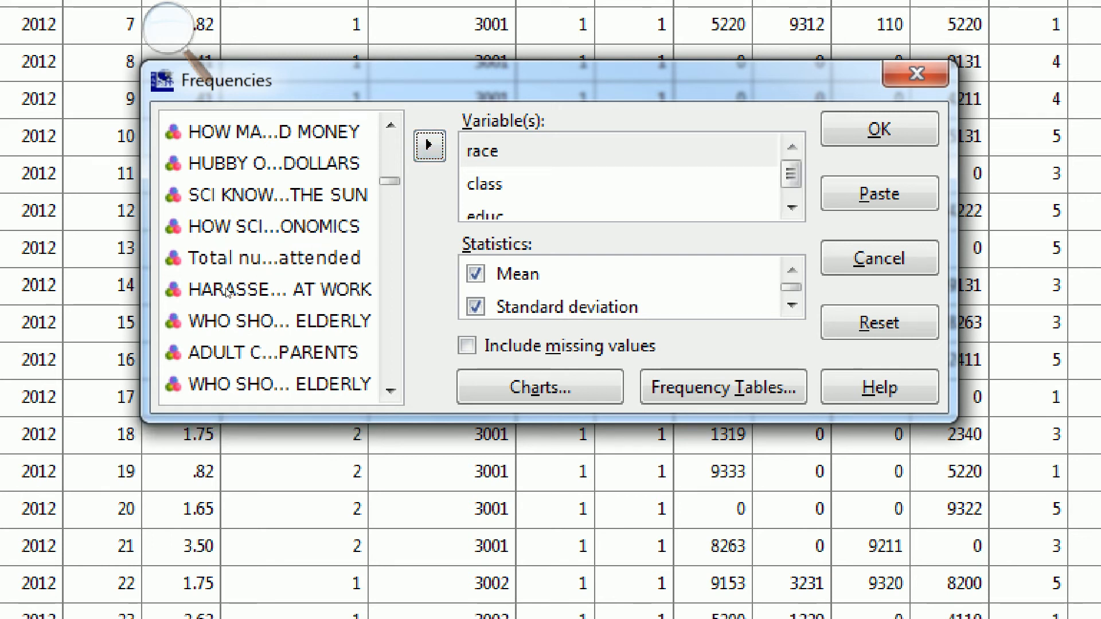
Step: Exclude the standard deviation, minimum and maximum from the statistics to compute
click(476, 307)
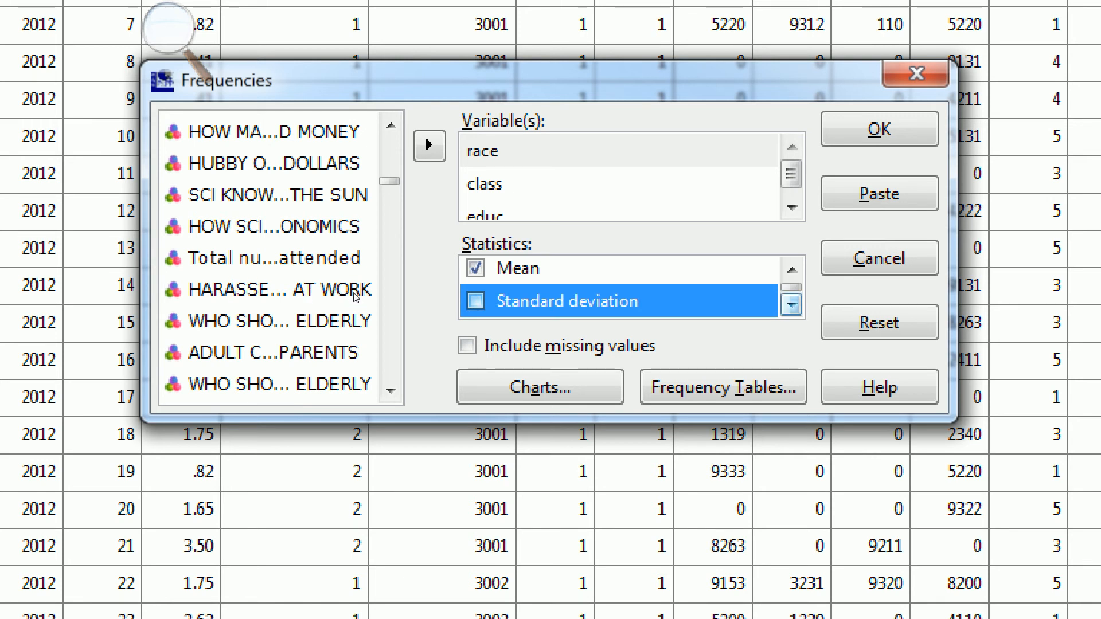
click(792, 305)
click(791, 305)
click(792, 305)
click(791, 305)
click(792, 305)
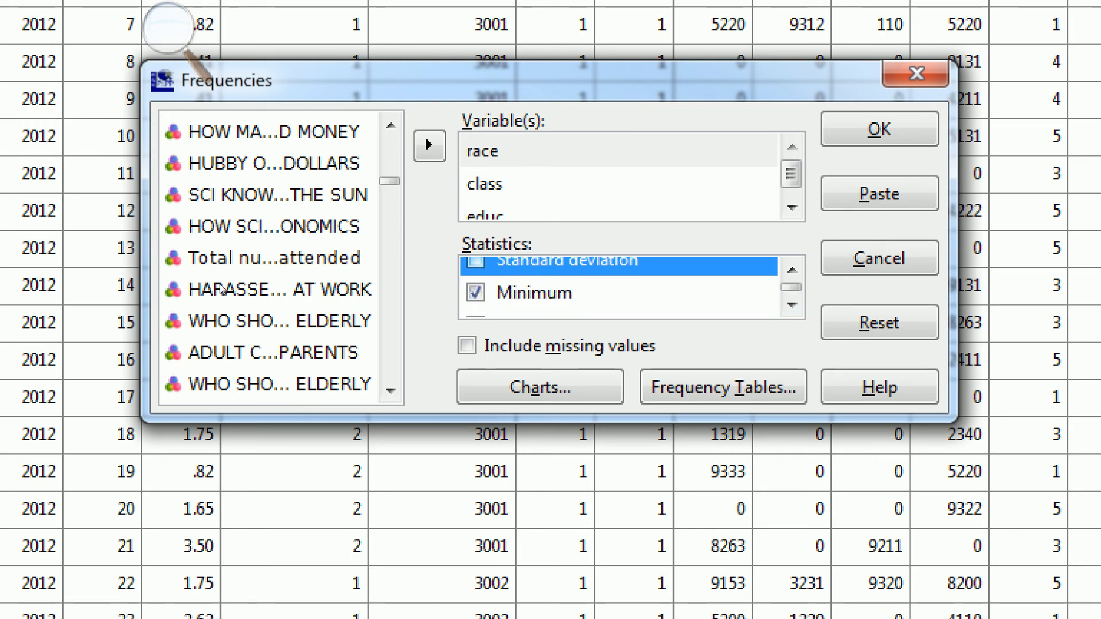
click(475, 292)
click(791, 305)
click(791, 305)
click(791, 305)
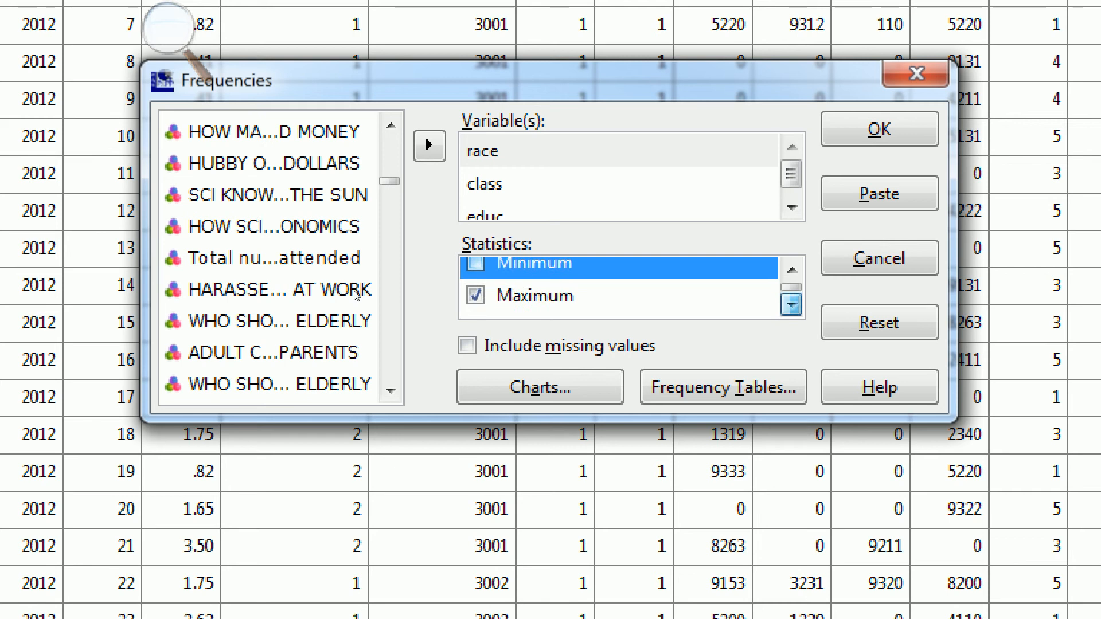
click(475, 296)
Step: Include the mode in the statistics to compute
click(791, 305)
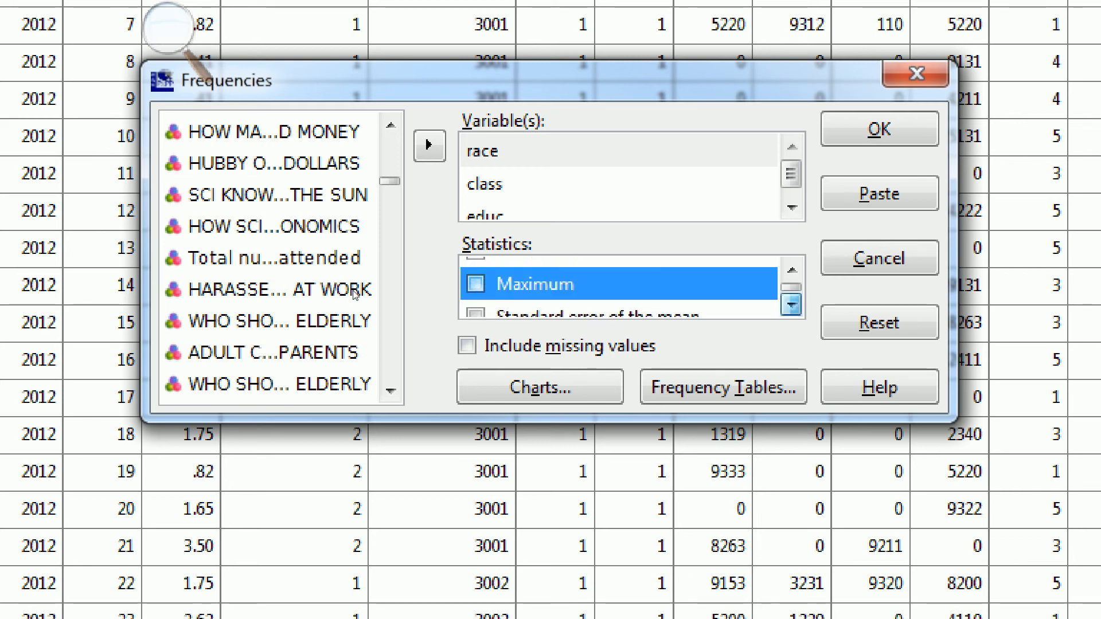
click(791, 305)
click(791, 305)
click(791, 305)
click(792, 305)
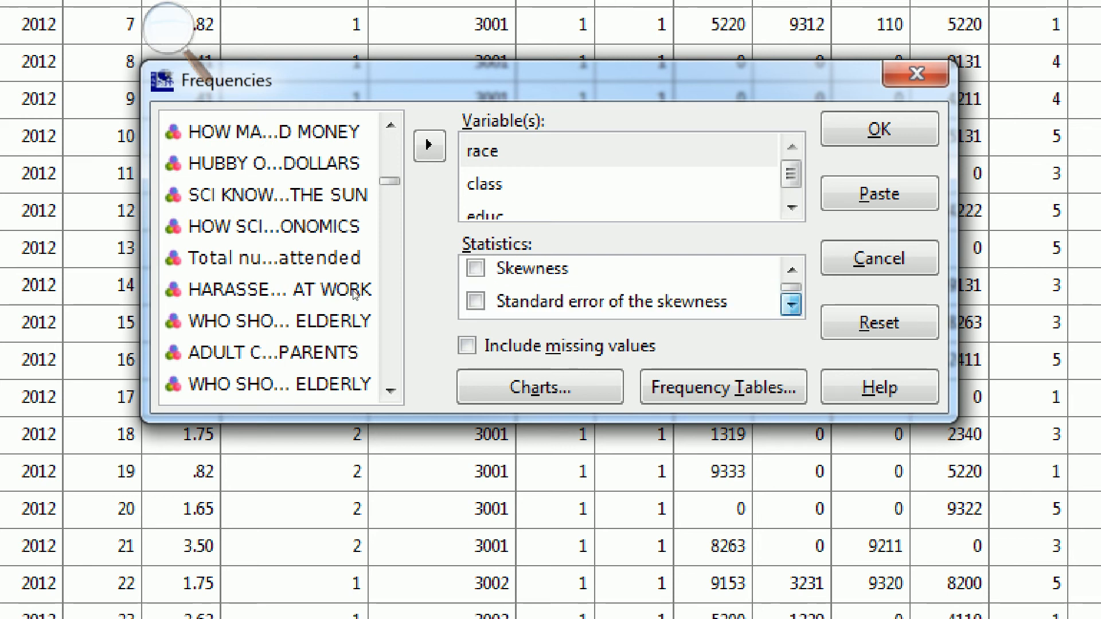
click(791, 305)
click(791, 305)
click(792, 305)
click(475, 289)
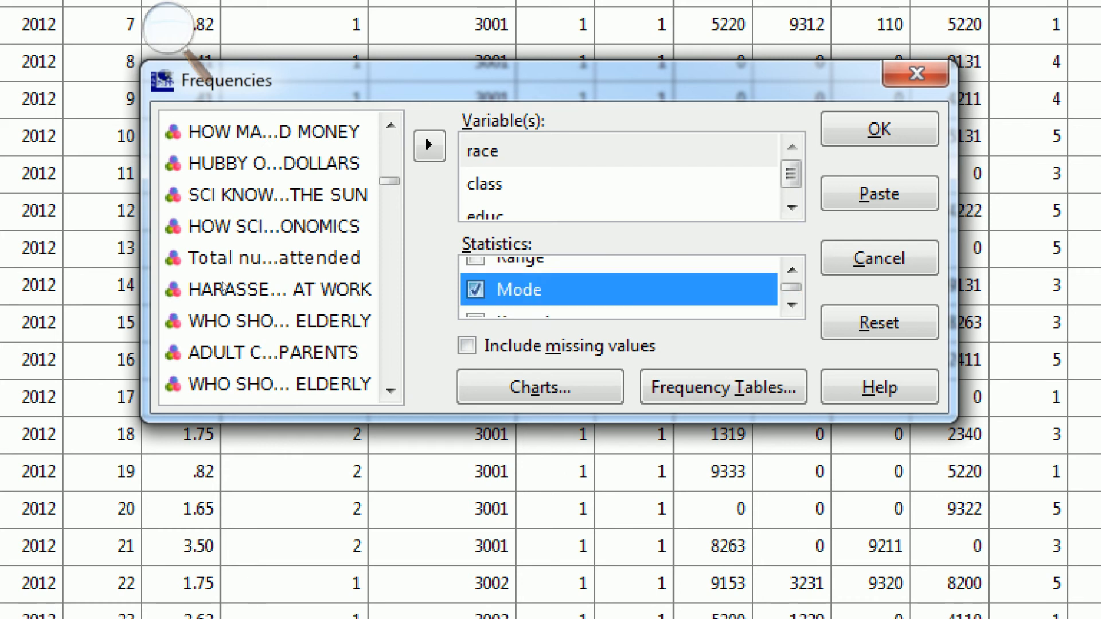
Step: Include the median in the statistics and run the Frequencies analysis
click(792, 305)
click(792, 305)
click(792, 305)
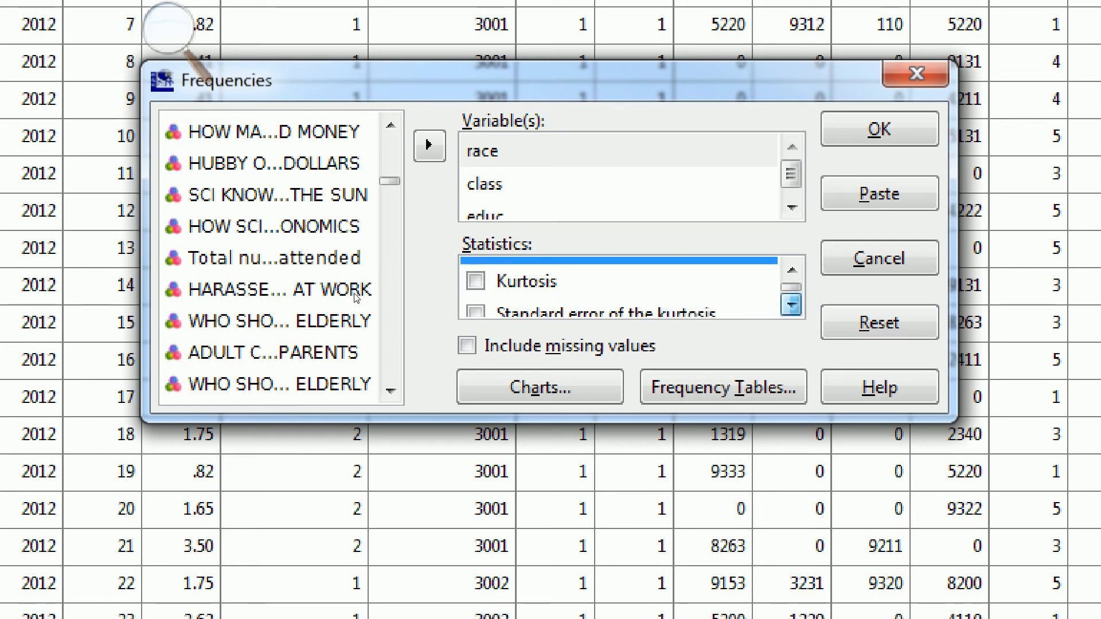
click(791, 306)
click(791, 305)
click(475, 287)
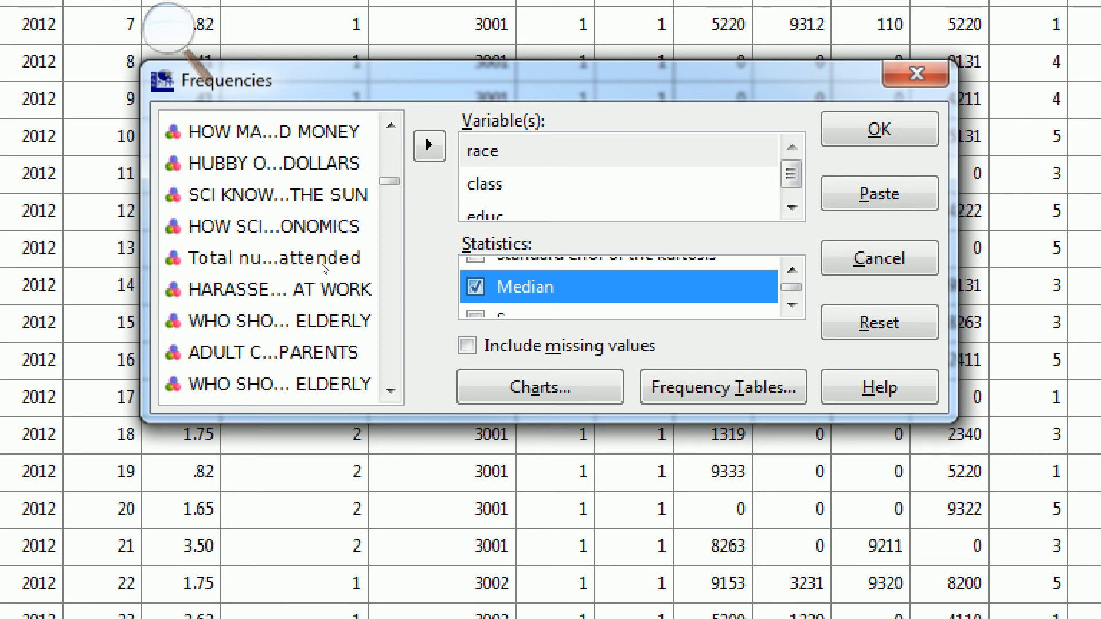
click(879, 129)
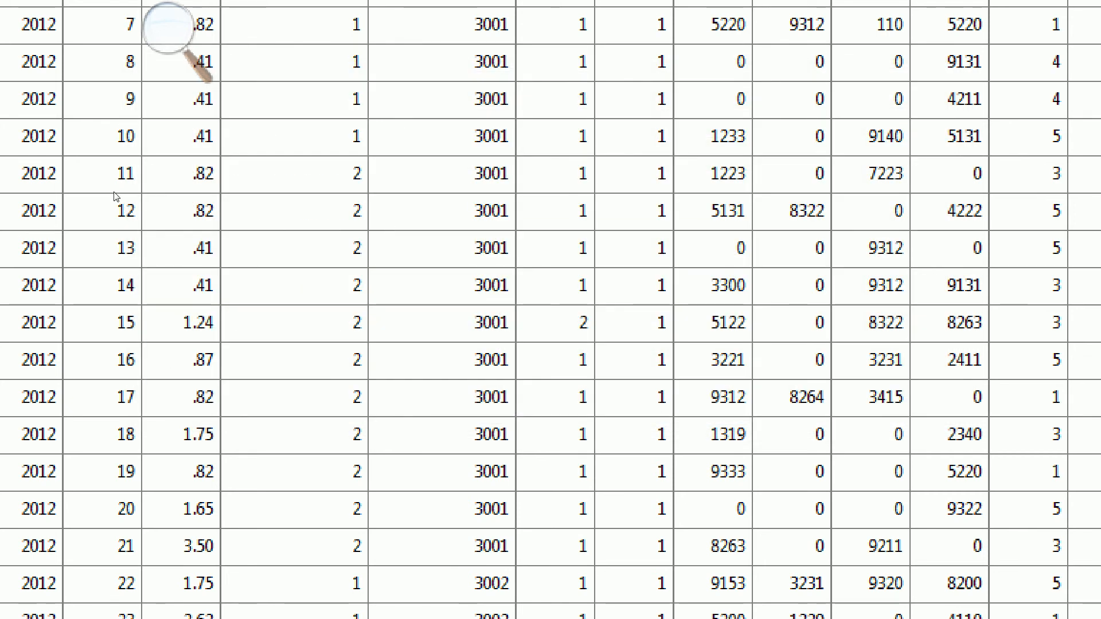
Step: Return the screen magnification to 100%
click(169, 25)
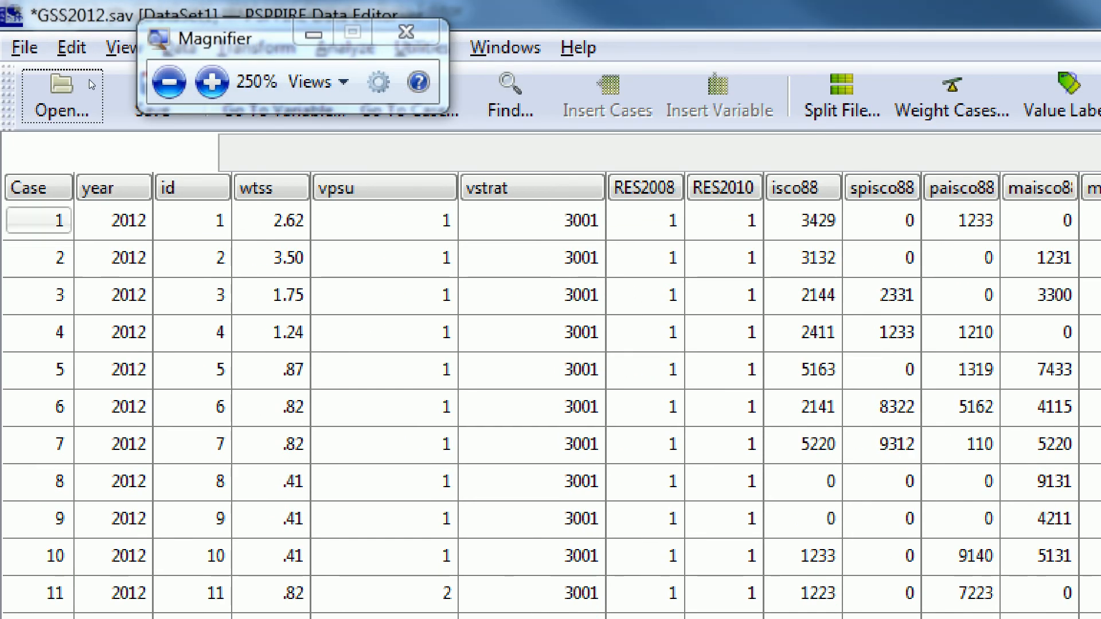
click(169, 82)
click(170, 82)
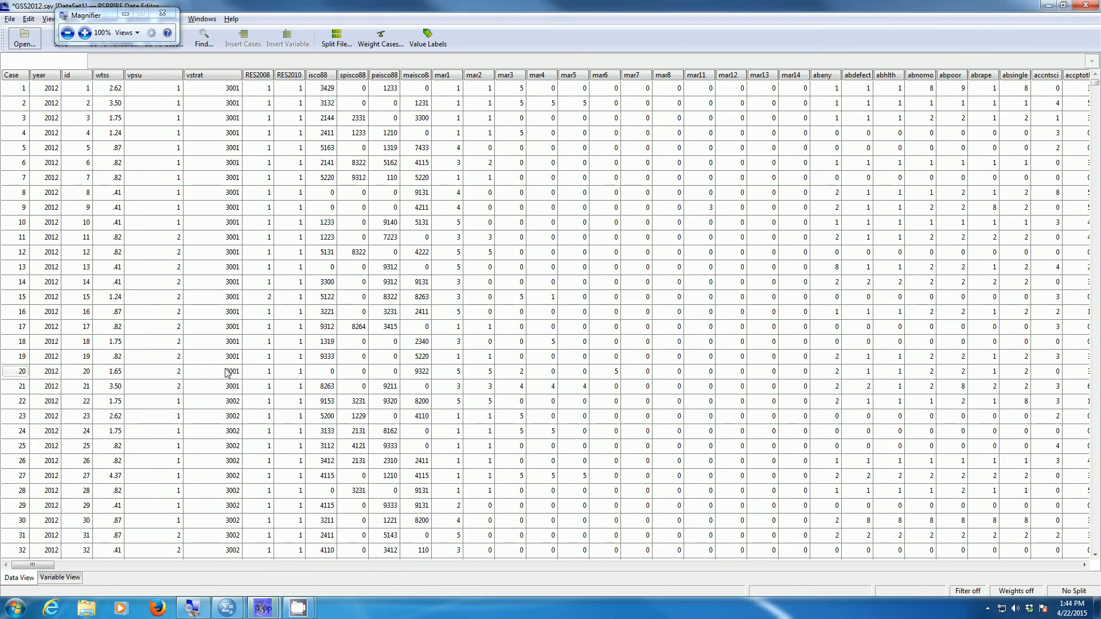
Step: Switch from the data editor to the PSPPIRE Output Viewer window holding the Frequencies results
key(alt+Tab)
key(alt+Tab)
key(alt+Tab)
key(alt+Tab)
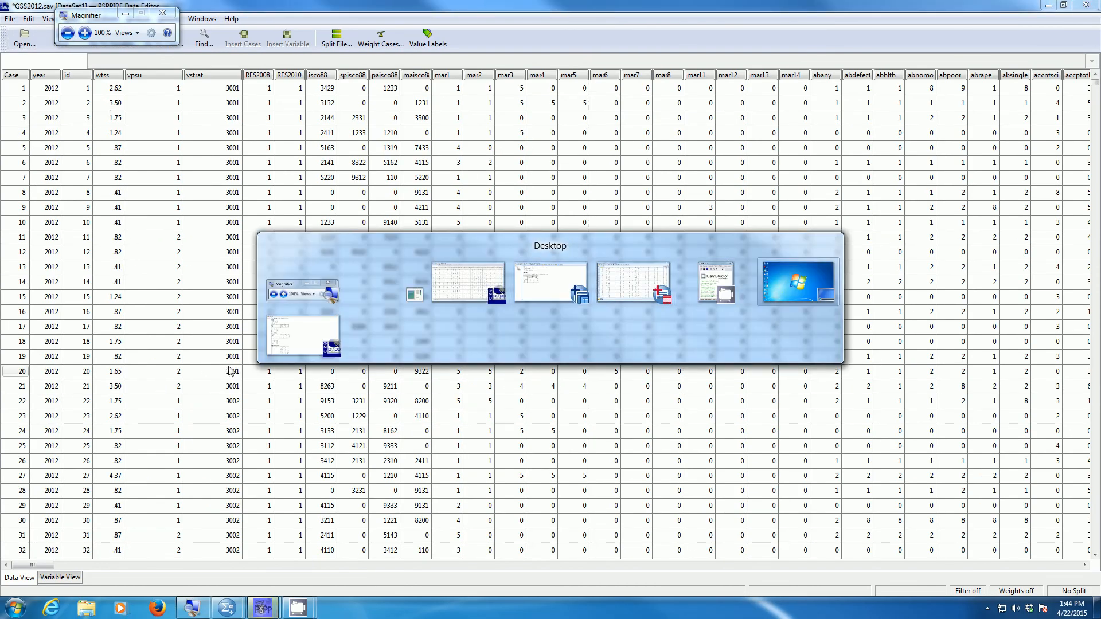
key(alt+Tab)
key(alt+Tab)
key(alt+Tab)
key(alt+Tab)
key(alt+Tab)
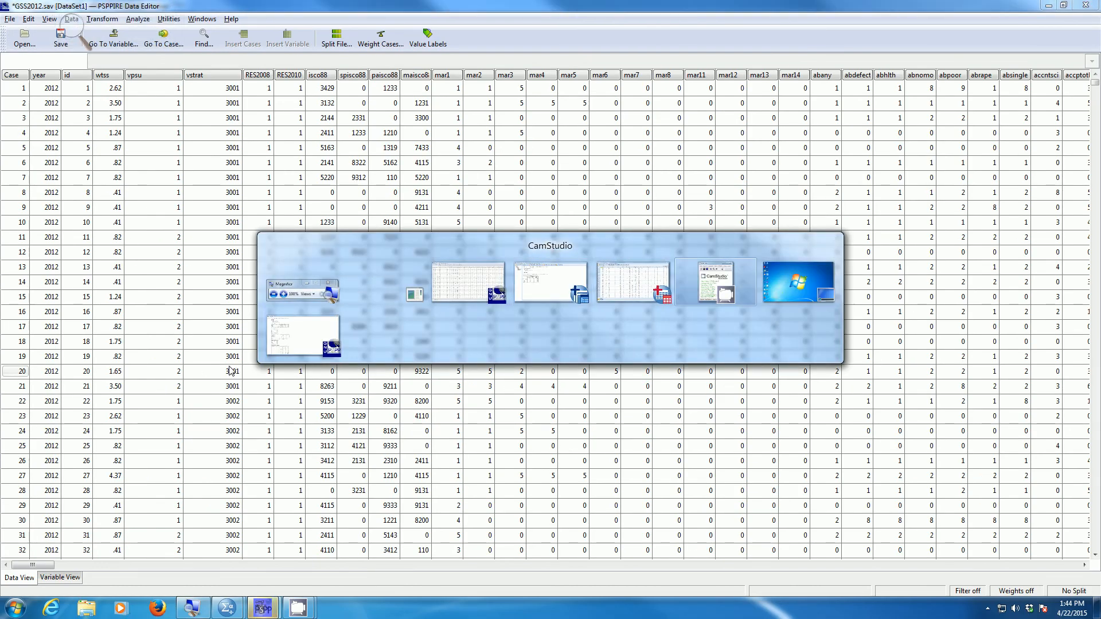
key(alt+Tab)
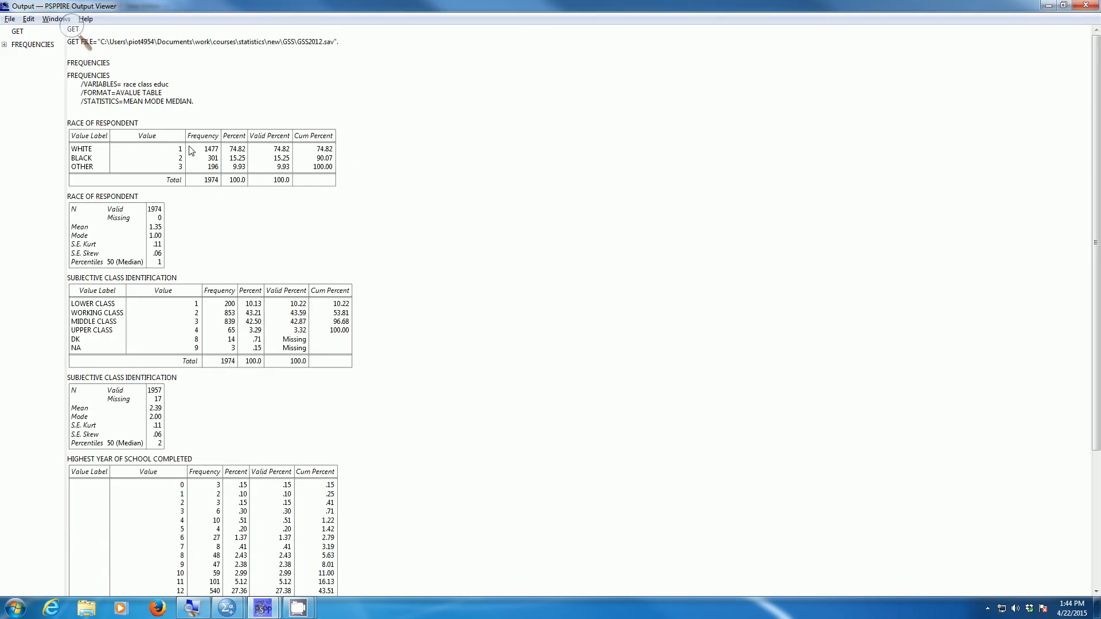
Step: Magnify the Frequencies output and examine the mean, mode and median of race of respondent and subjective class identification
click(72, 26)
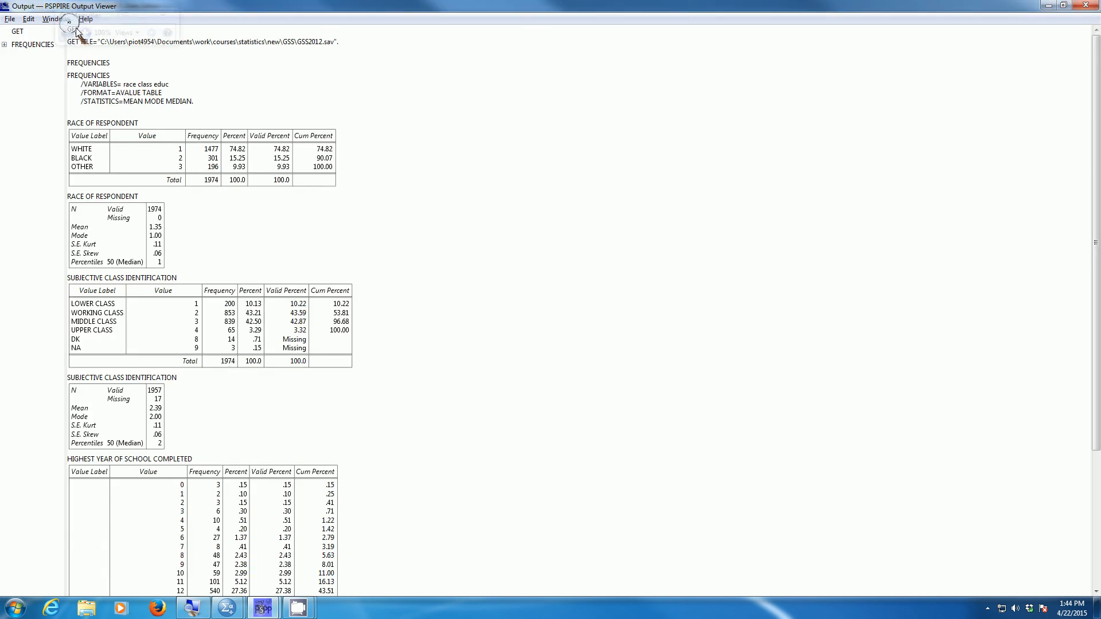
click(83, 38)
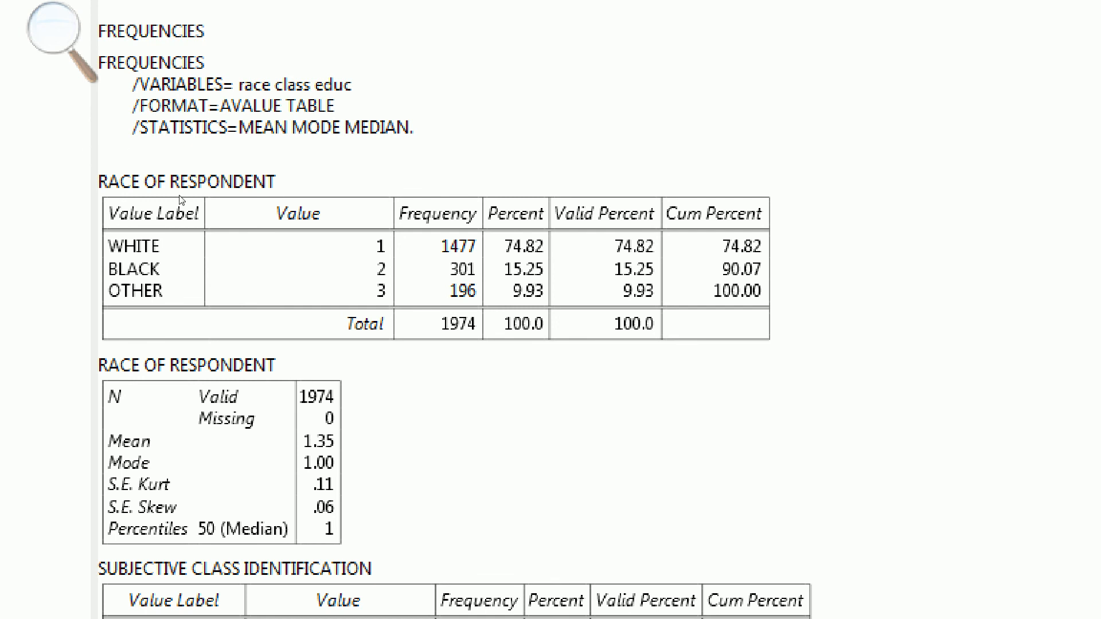
scroll(233, 241, down, 2)
scroll(231, 241, down, 2)
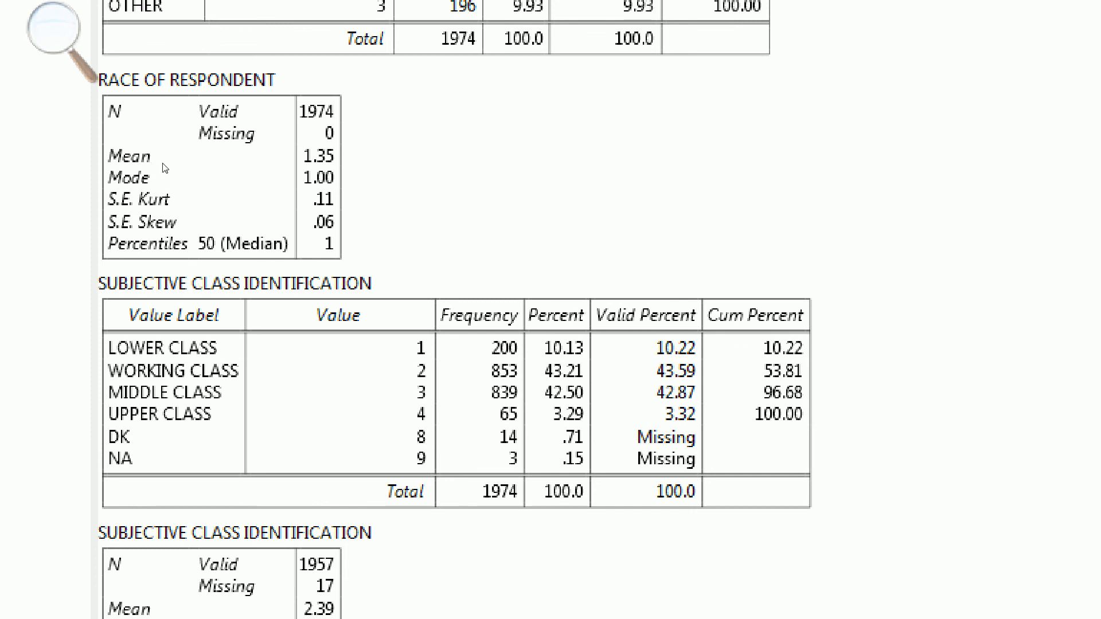
scroll(165, 168, down, 2)
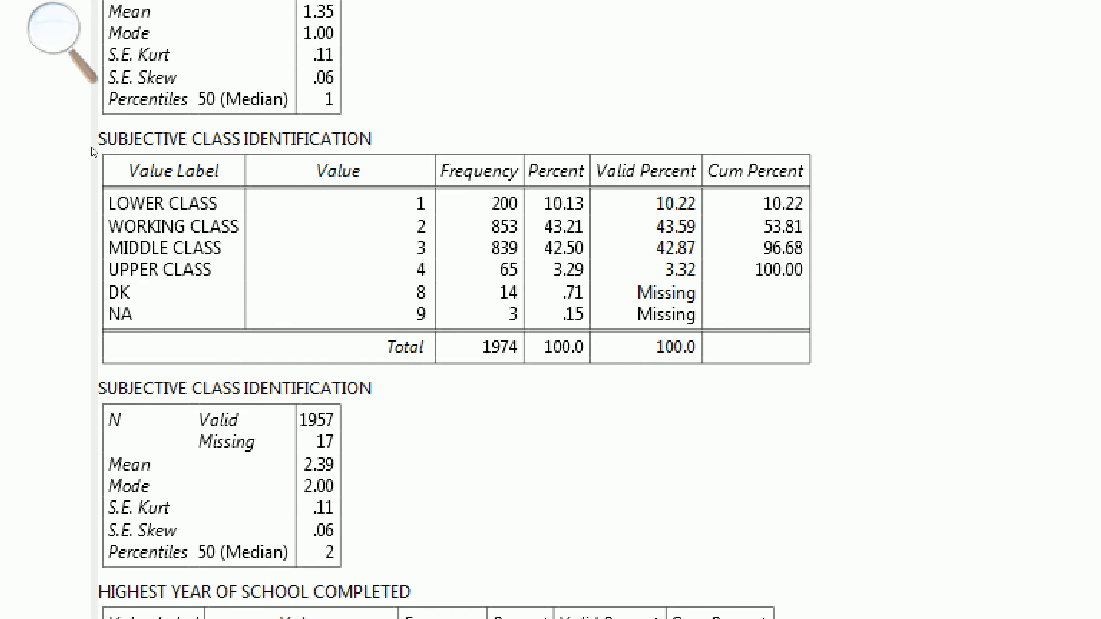
scroll(222, 252, down, 1)
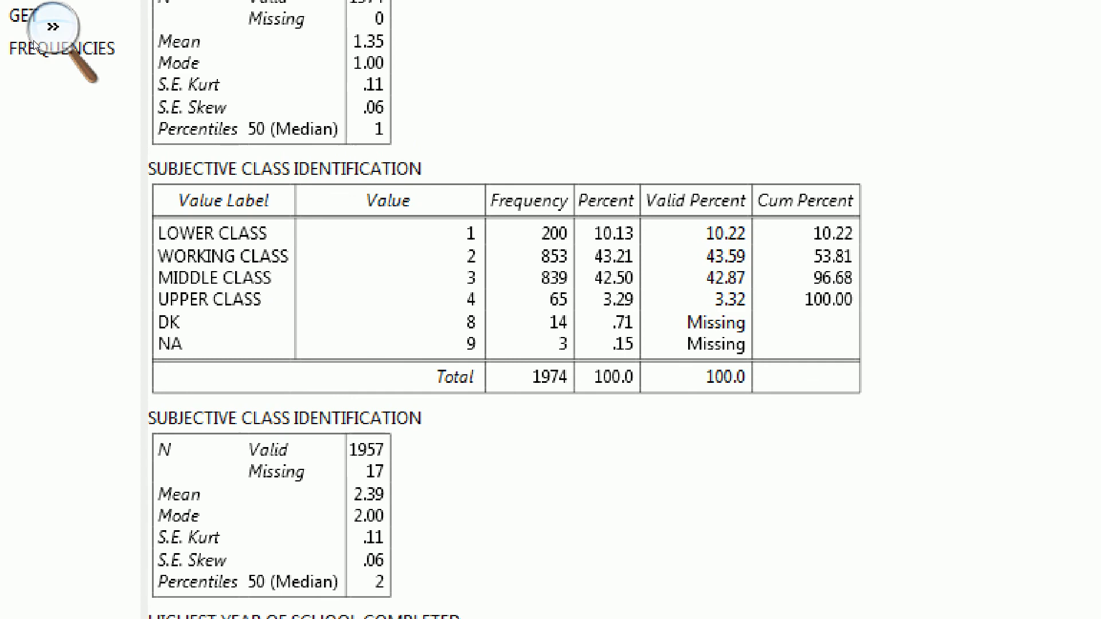
Step: Magnify the end of the output to 250% and examine the mean, mode and median of highest year of school completed
click(51, 26)
click(47, 52)
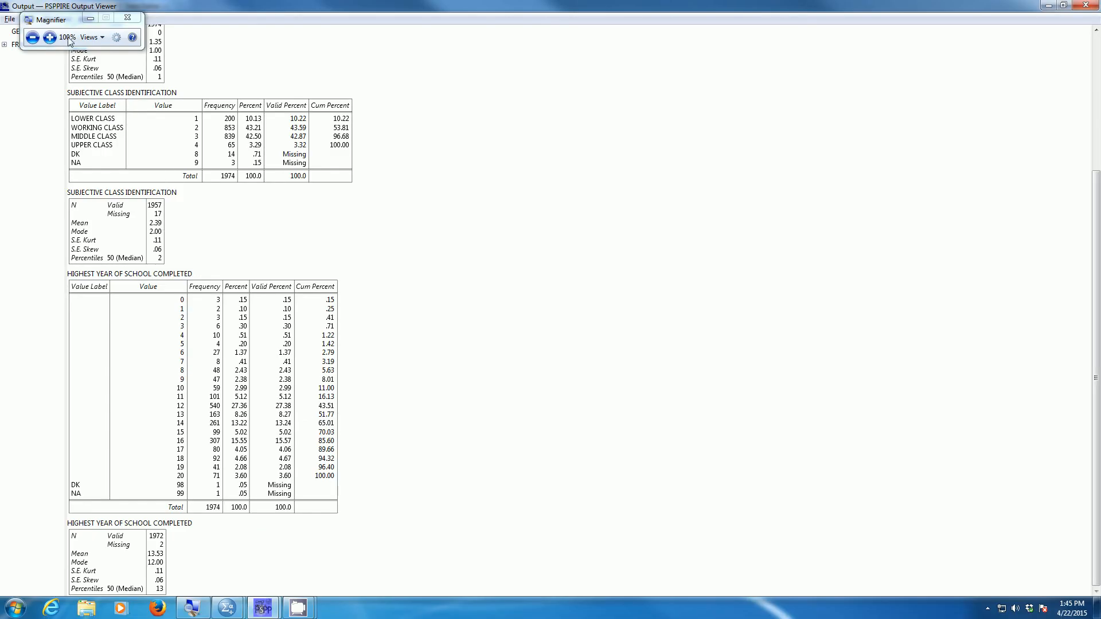
drag(74, 19, 288, 539)
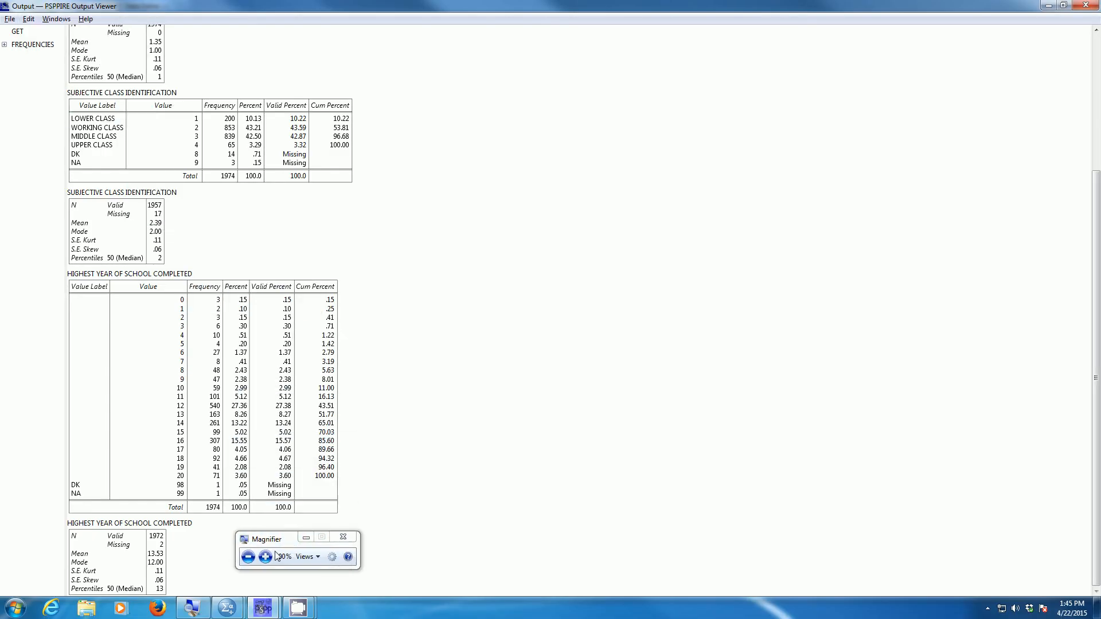
click(265, 557)
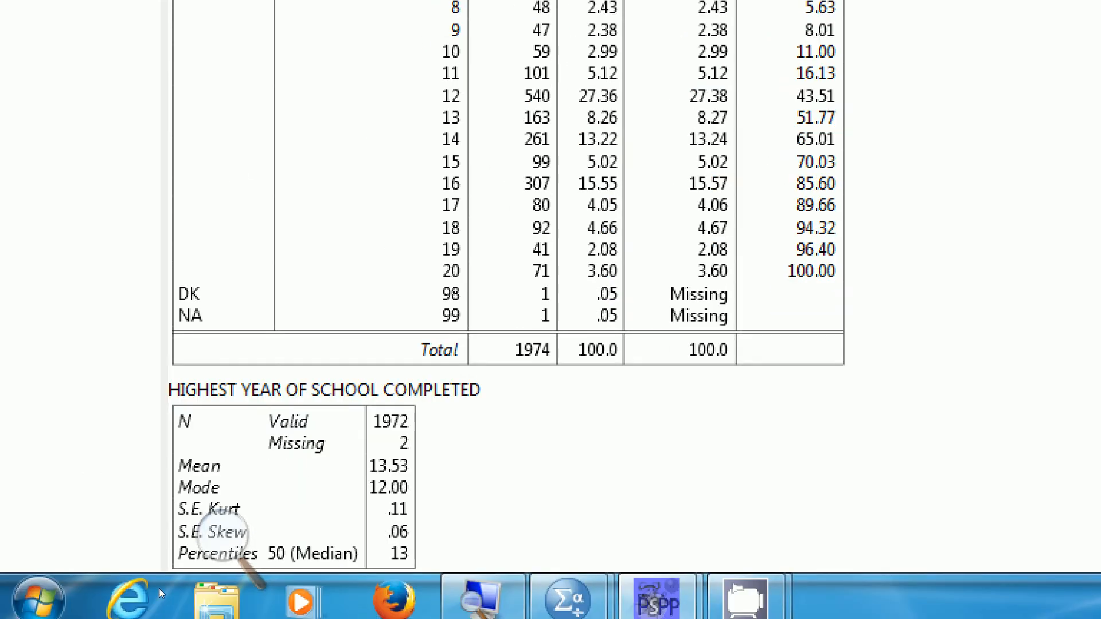
click(98, 581)
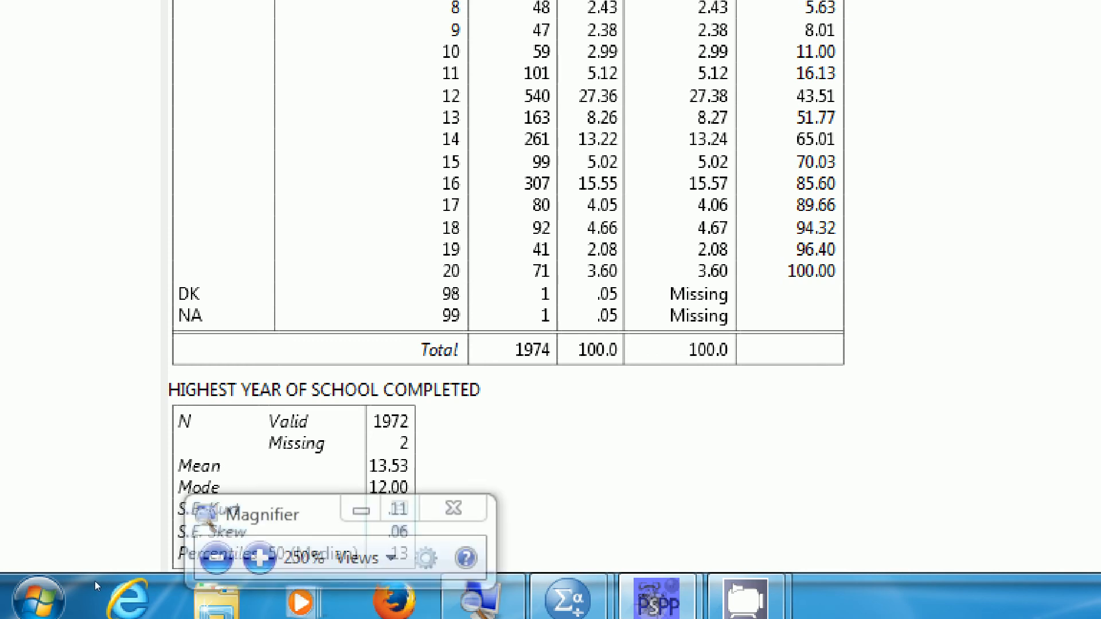